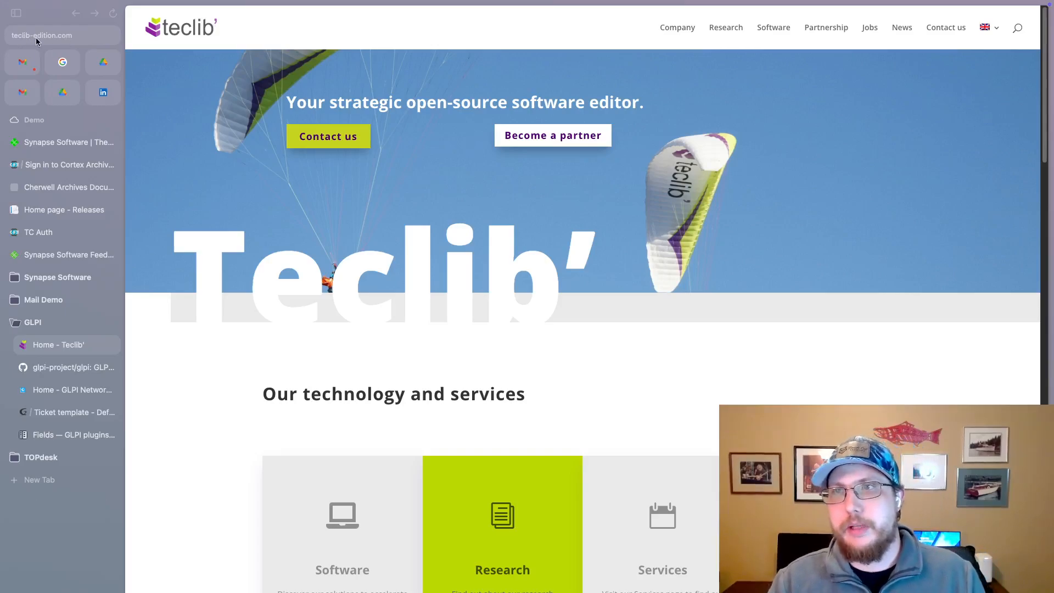
# - Look over the Teclib' home page and the file listing of the glpi repository on GitHub
pyautogui.scroll(-10, 228, 267)
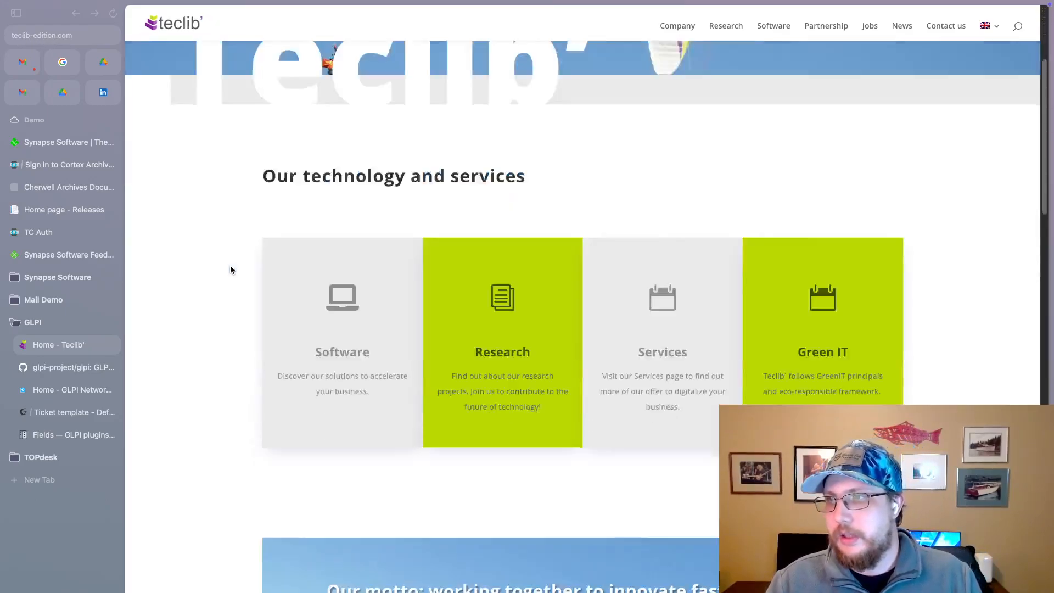
pyautogui.scroll(10, 219, 264)
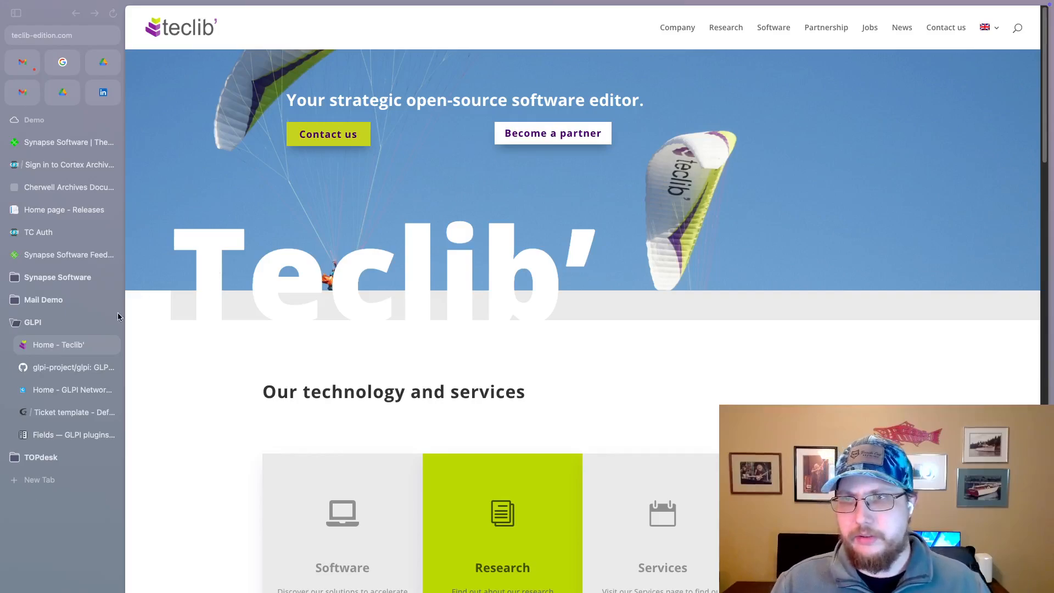
pyautogui.click(69, 367)
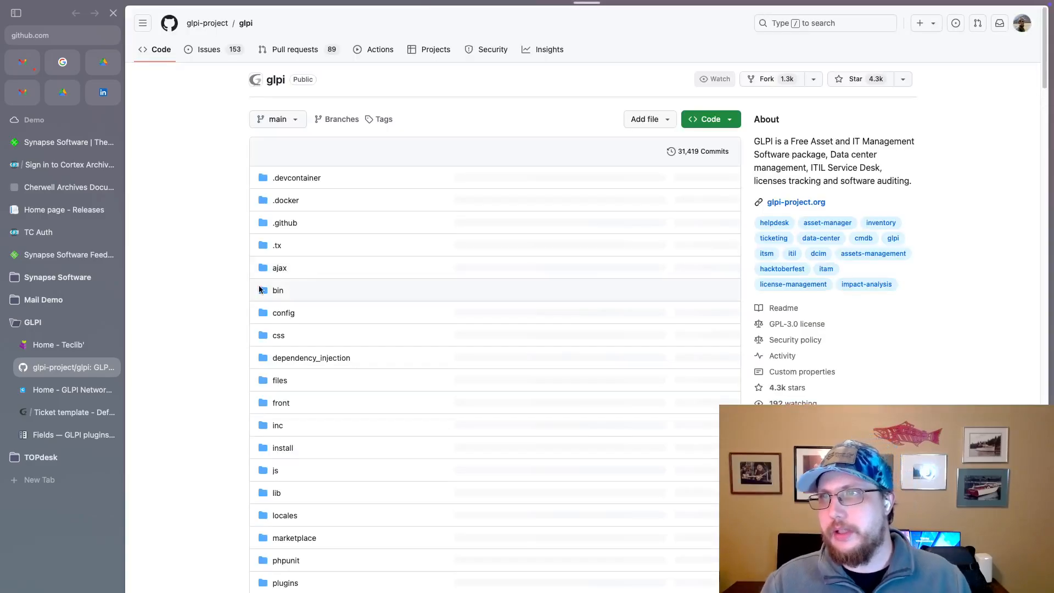
pyautogui.scroll(-5, 240, 288)
pyautogui.scroll(-5, 240, 290)
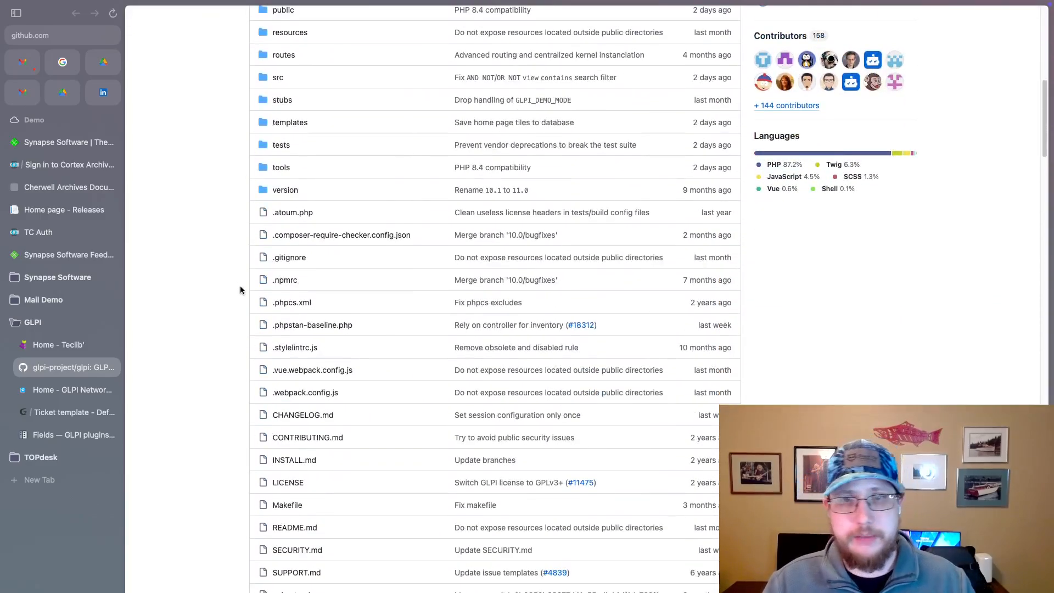
pyautogui.scroll(-10, 240, 290)
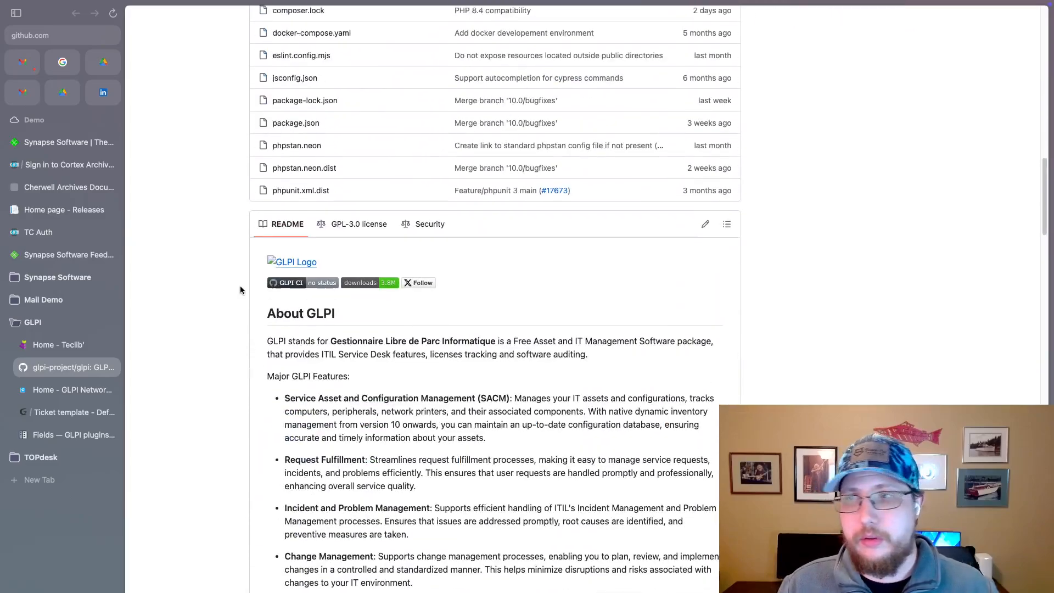
pyautogui.scroll(9, 240, 288)
pyautogui.scroll(-10, 238, 291)
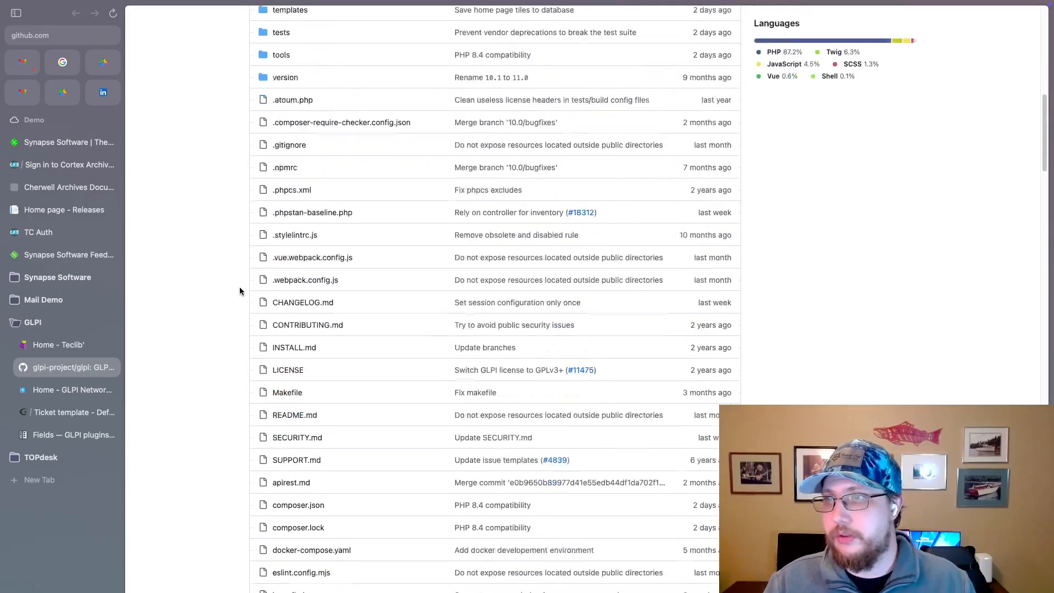
pyautogui.scroll(-1, 237, 296)
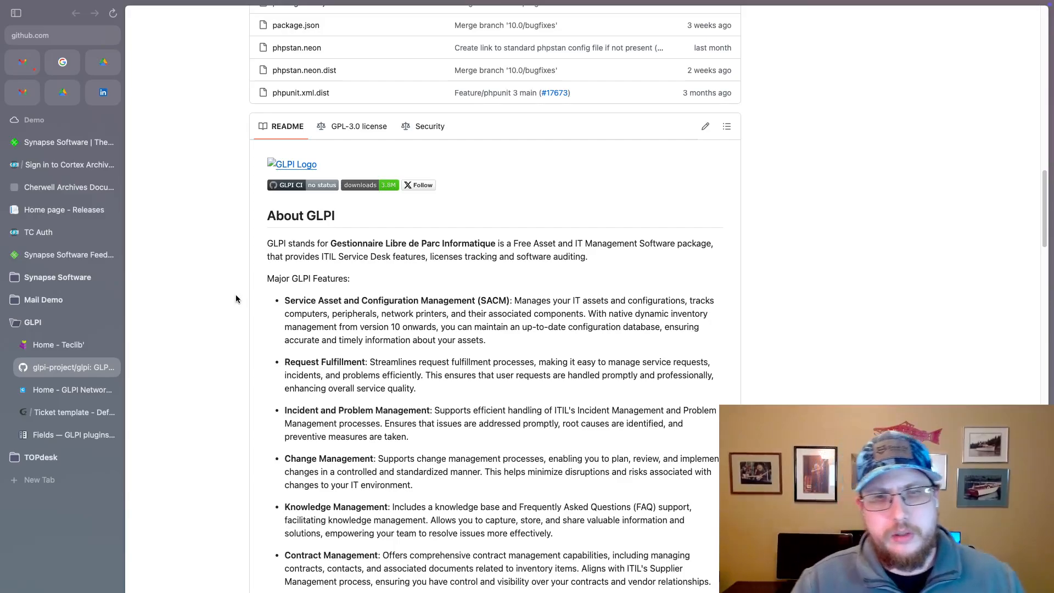
# - Review the GLPI README's feature list, demonstration, license and screenshots sections
pyautogui.scroll(-15, 257, 331)
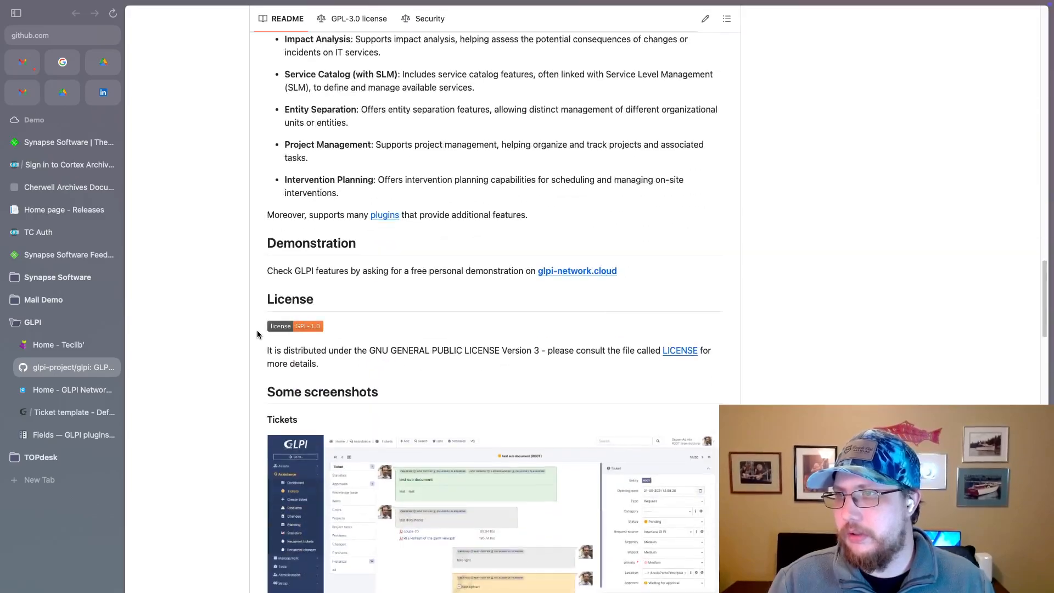
pyautogui.scroll(-5, 257, 330)
pyautogui.scroll(4, 256, 330)
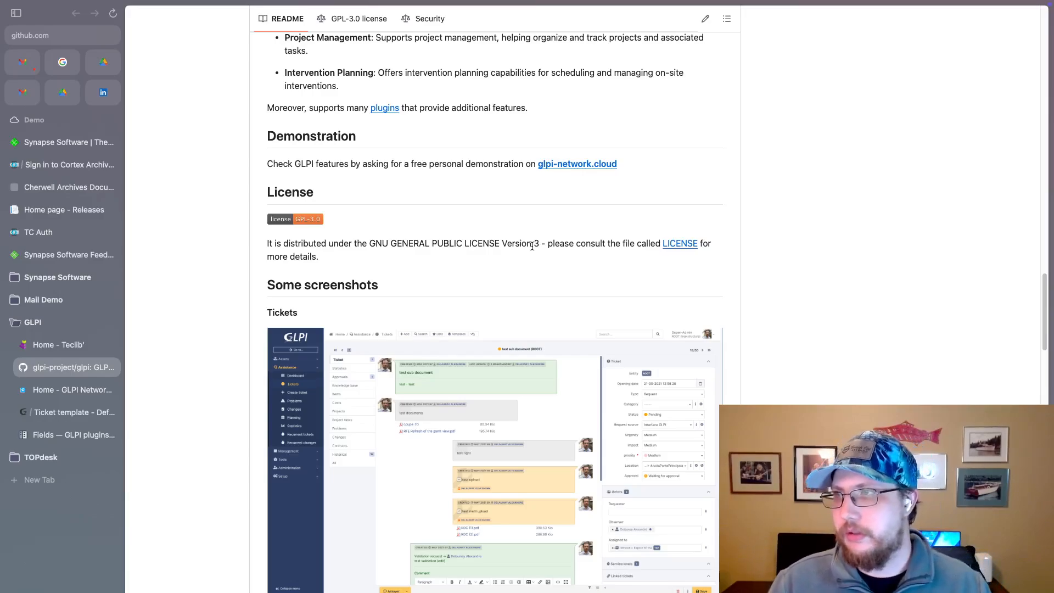
pyautogui.scroll(-3, 505, 266)
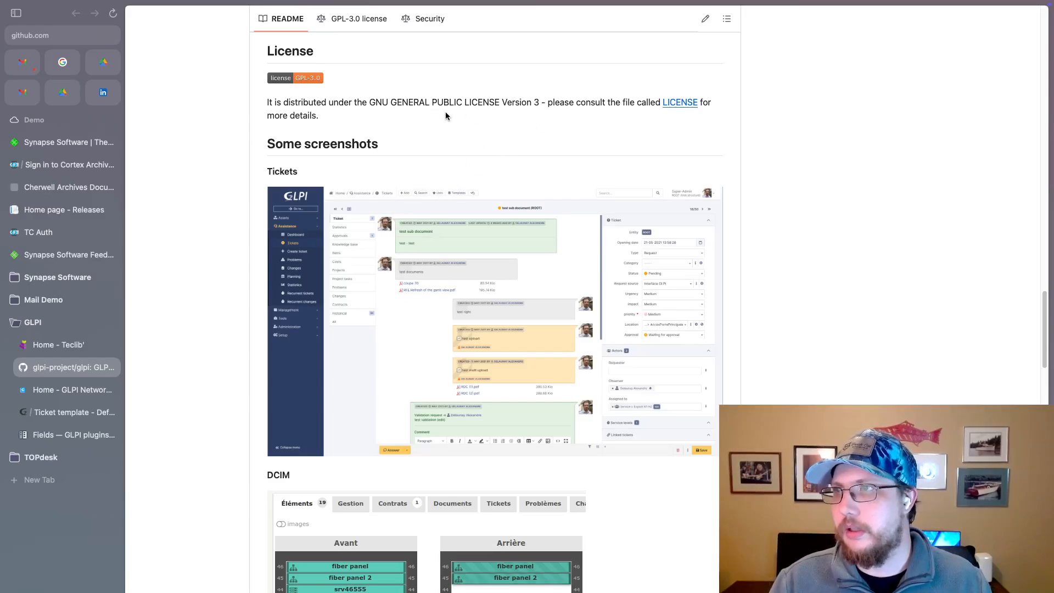
pyautogui.scroll(-1, 511, 154)
pyautogui.scroll(20, 510, 151)
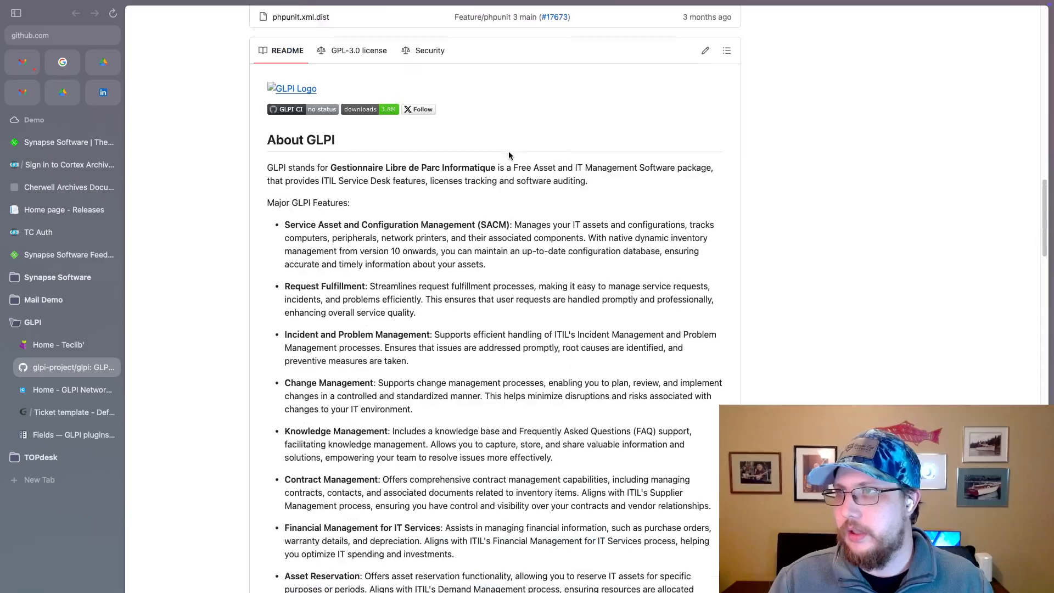
# - Highlight the expansion of the GLPI acronym in the README's introduction and skim the feature list again
pyautogui.scroll(-6, 506, 152)
pyautogui.moveTo(497, 147); pyautogui.dragTo(330, 149)
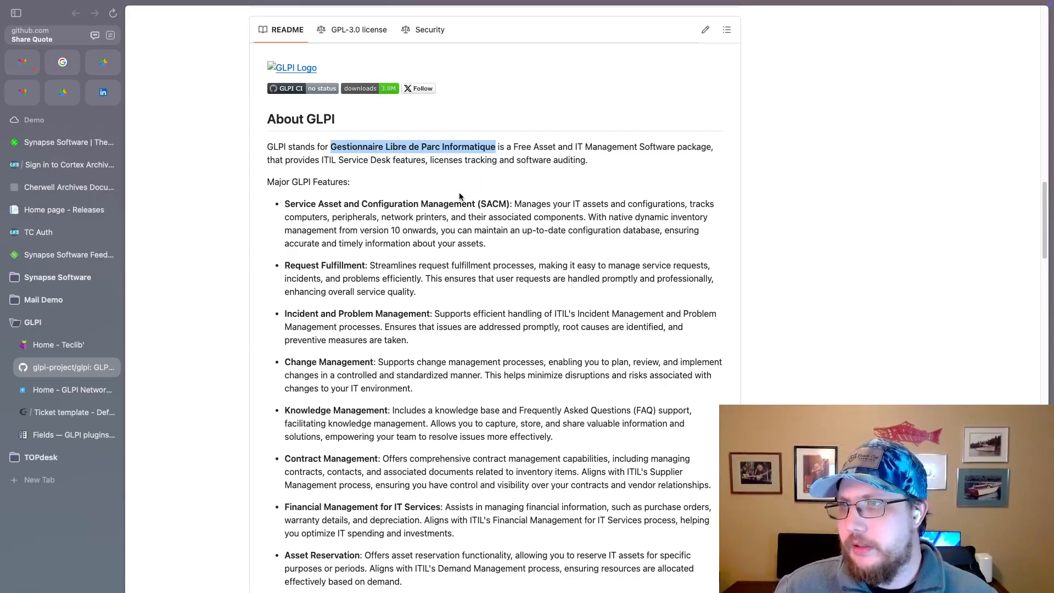
pyautogui.scroll(-1, 426, 201)
pyautogui.scroll(-14, 426, 202)
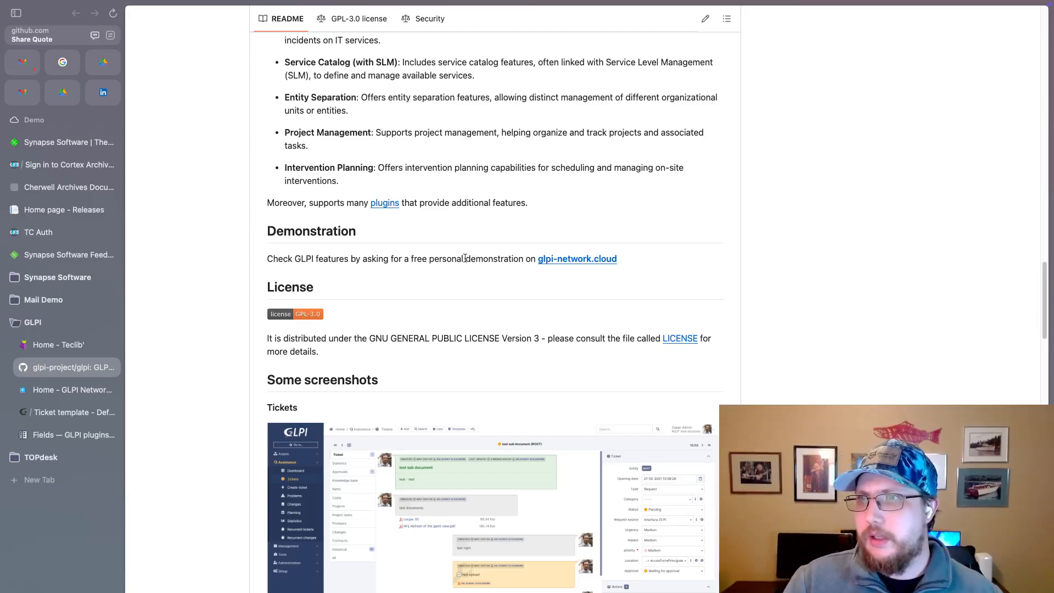
pyautogui.scroll(15, 462, 261)
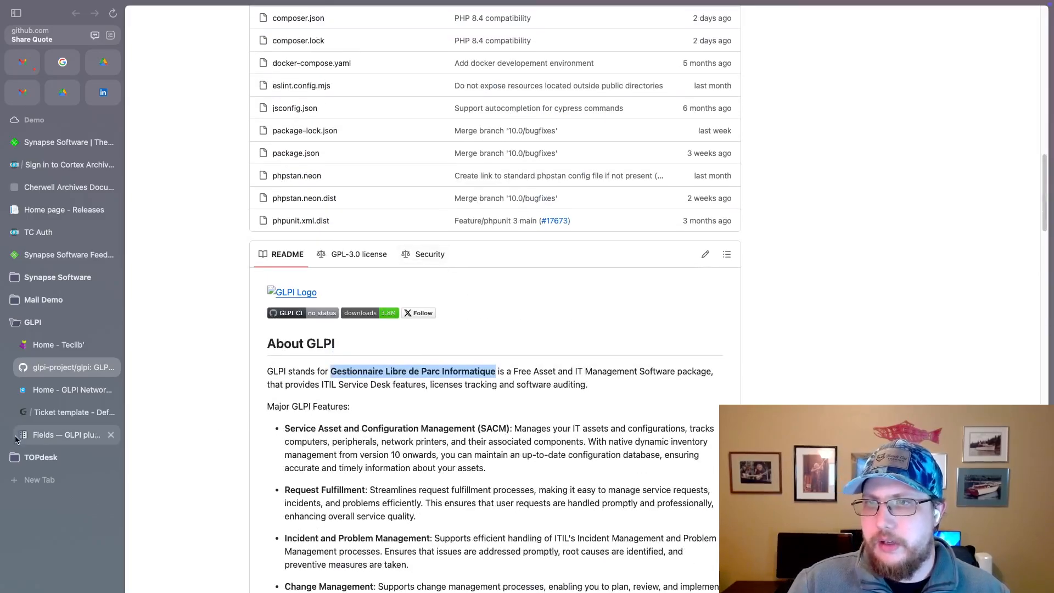
# - Check the Fields plugin documentation and the GLPI Network Cloud home page
pyautogui.click(54, 434)
pyautogui.scroll(5, 231, 329)
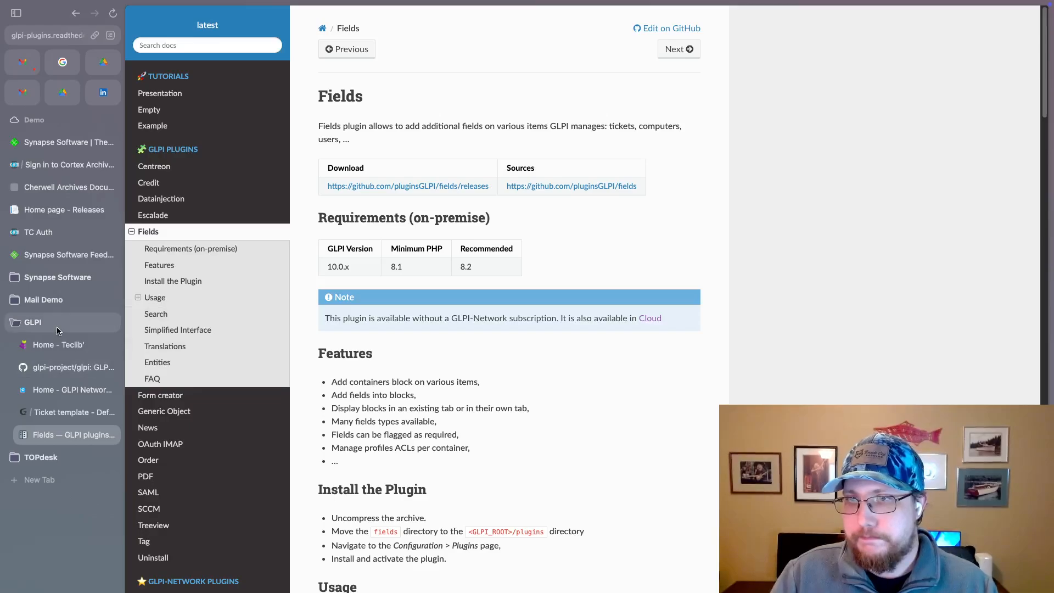
pyautogui.click(57, 389)
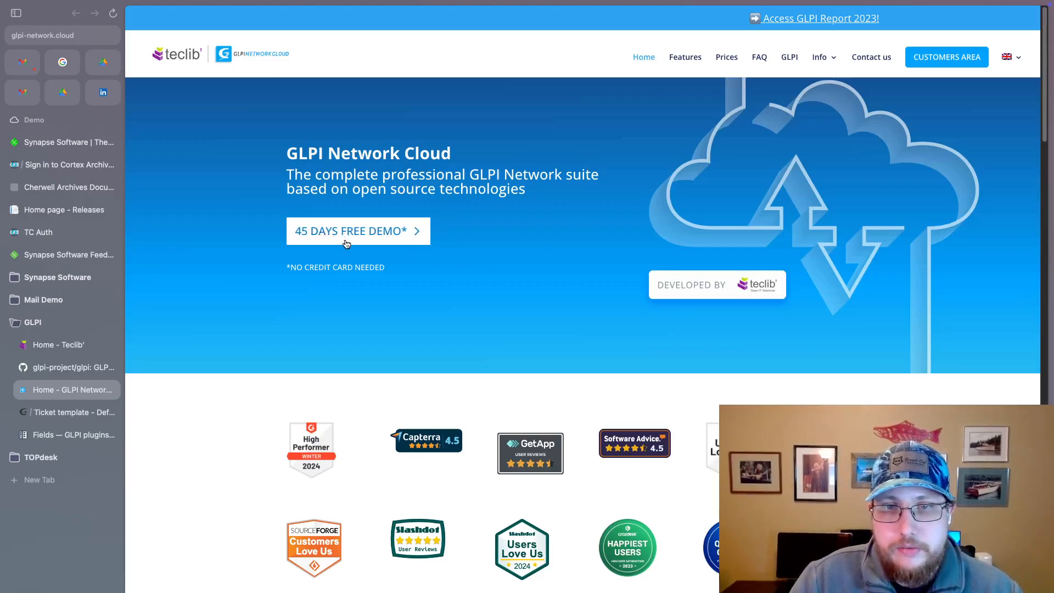
# - Switch to the GLPI instance, view its home dashboard and open a new ticket form under Assistance
pyautogui.click(71, 412)
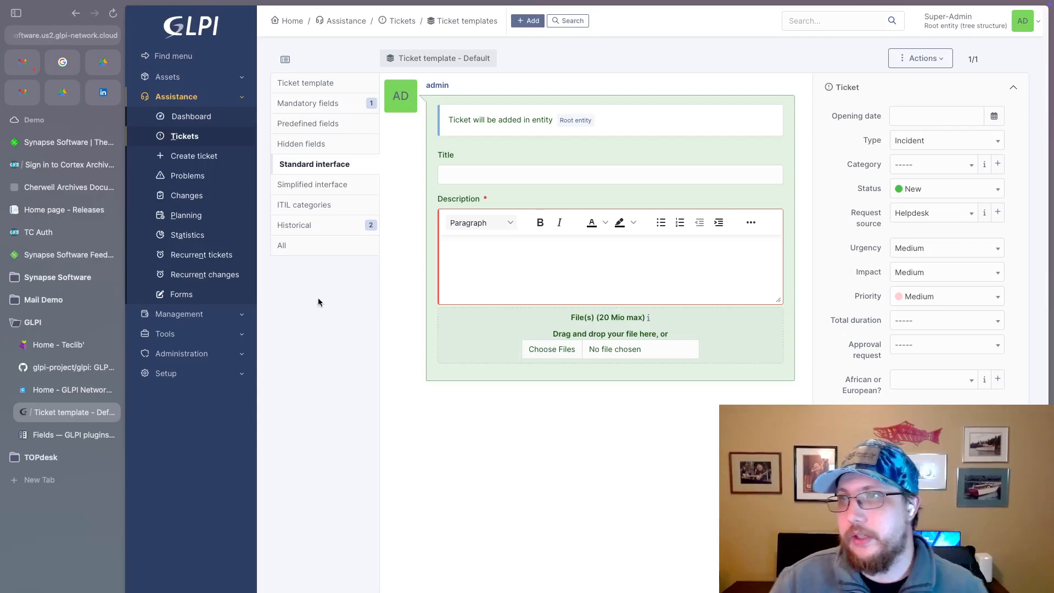
pyautogui.click(199, 47)
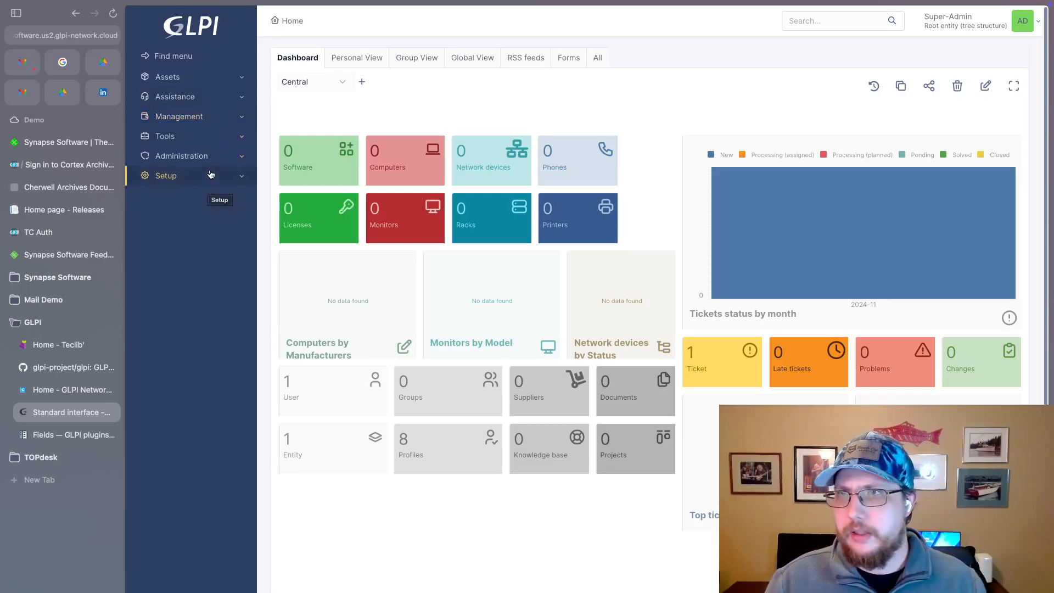
pyautogui.click(210, 102)
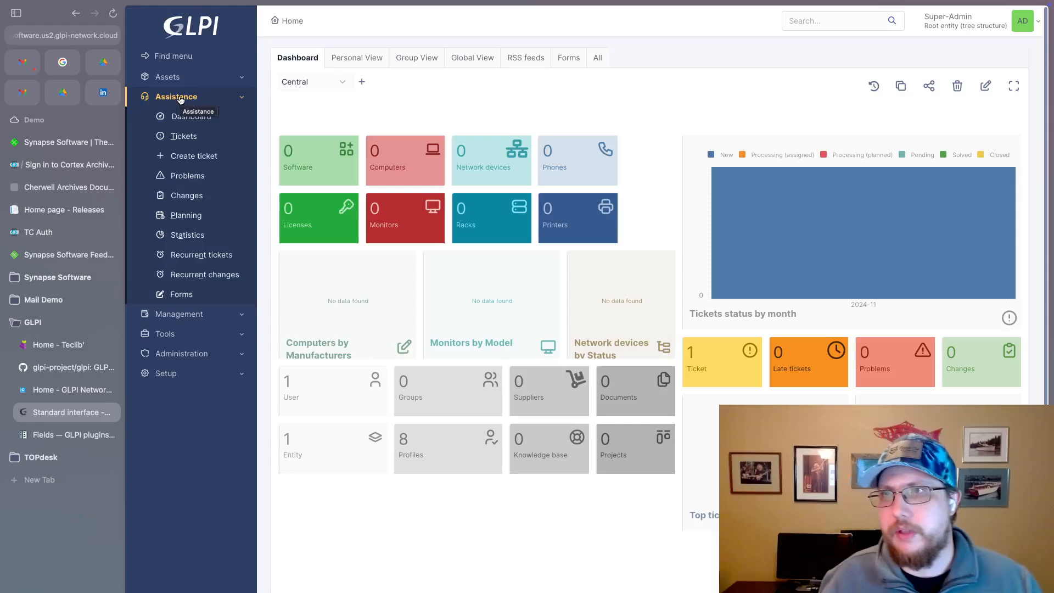
pyautogui.click(196, 157)
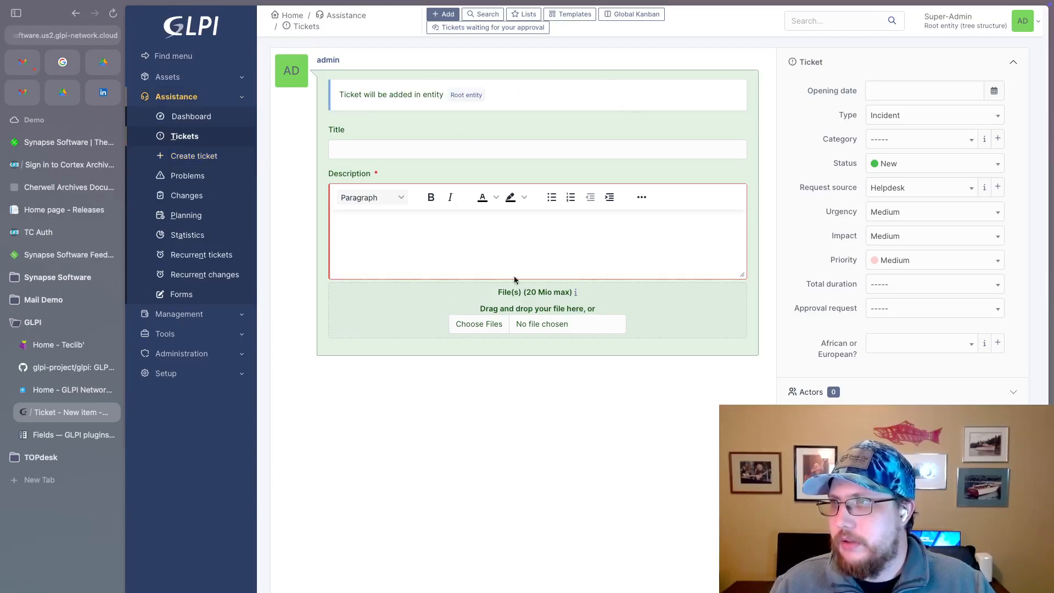
# - Inspect the Actors and Items sections of the new ticket form and collapse them again
pyautogui.click(1014, 61)
pyautogui.click(1014, 91)
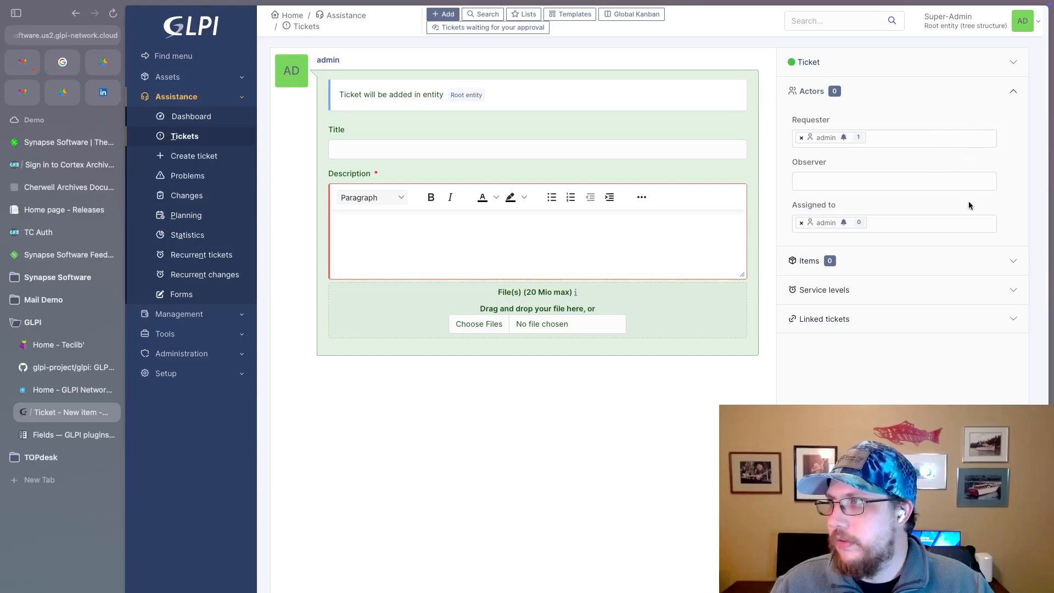
pyautogui.click(1013, 260)
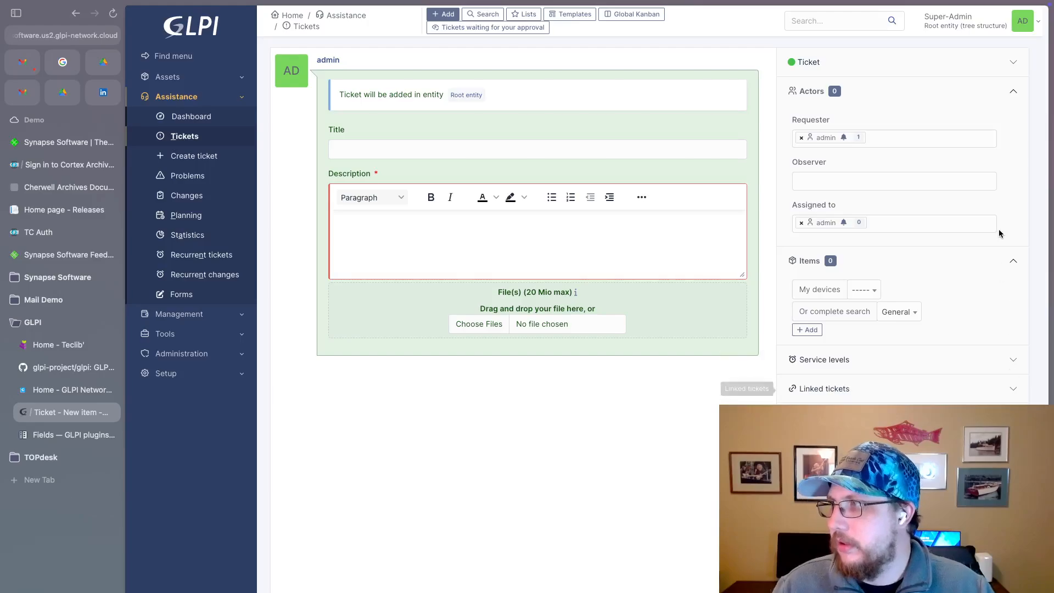
pyautogui.click(1014, 262)
pyautogui.click(1011, 95)
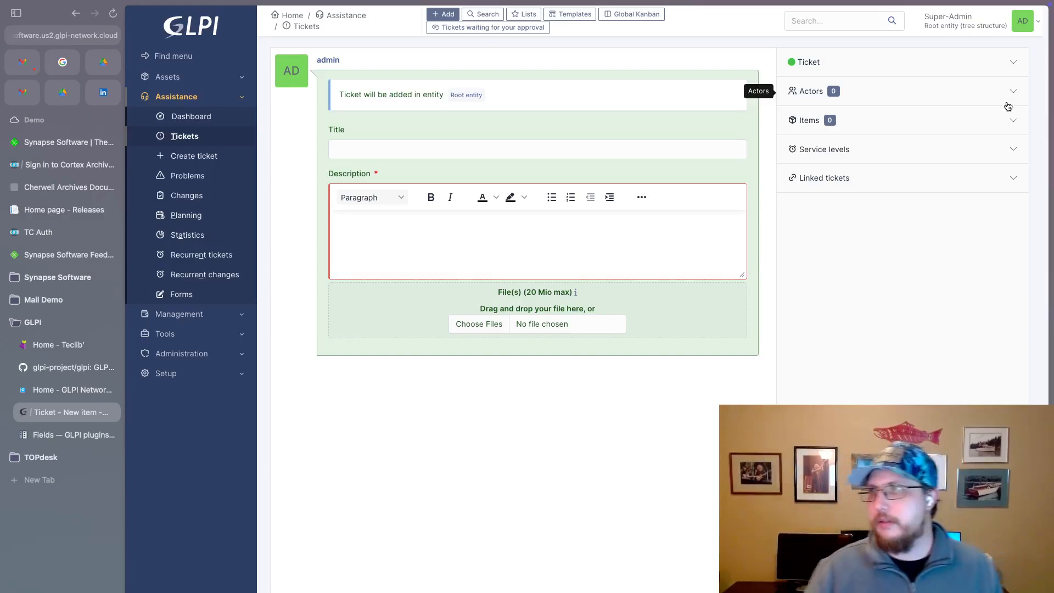
# - Expand the Ticket section and set the "African or European?" field to African
pyautogui.click(1014, 63)
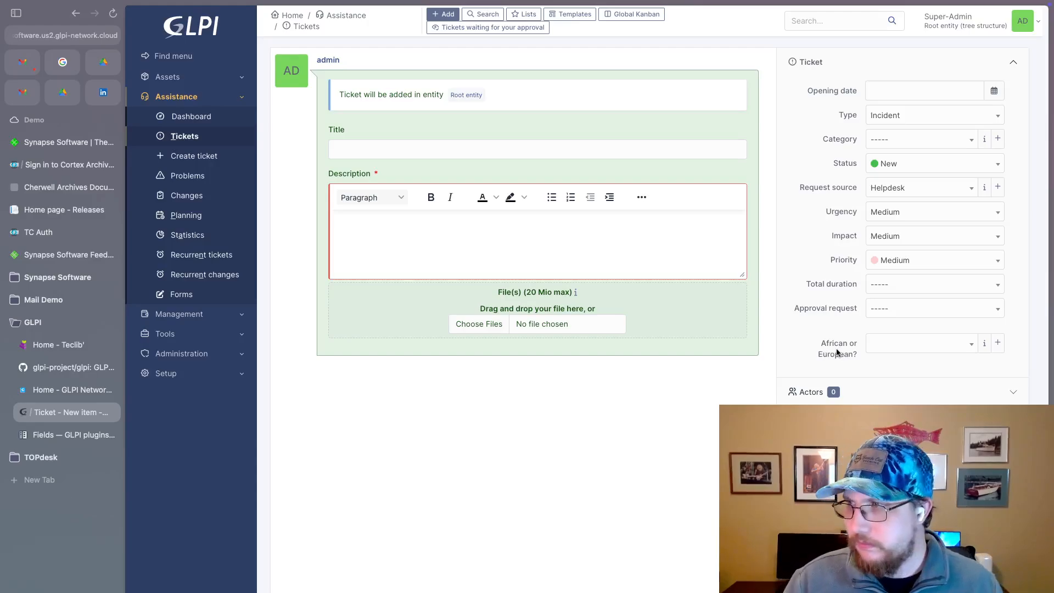
pyautogui.click(970, 346)
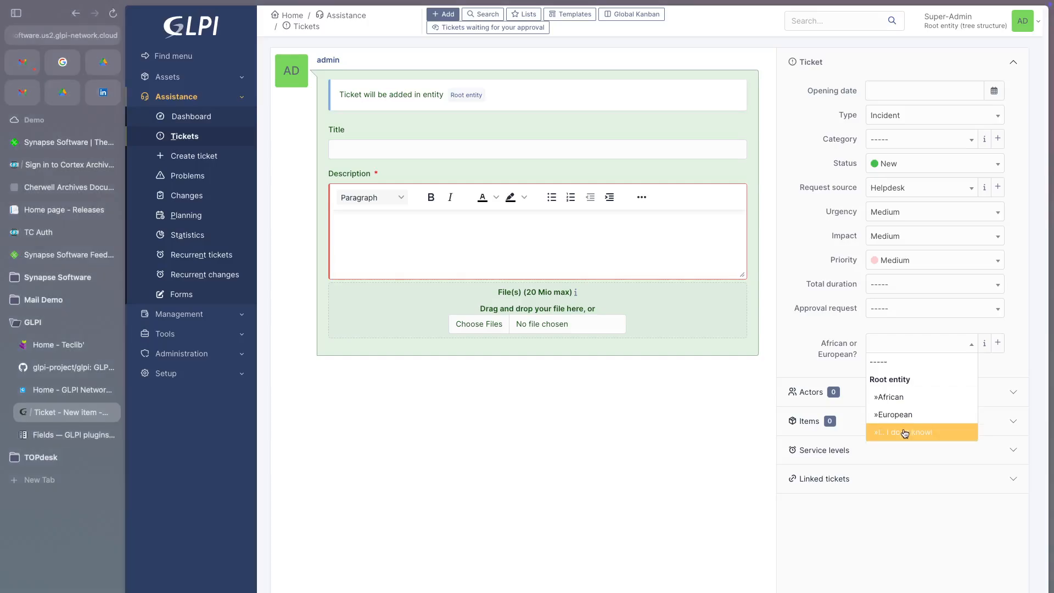
pyautogui.click(902, 396)
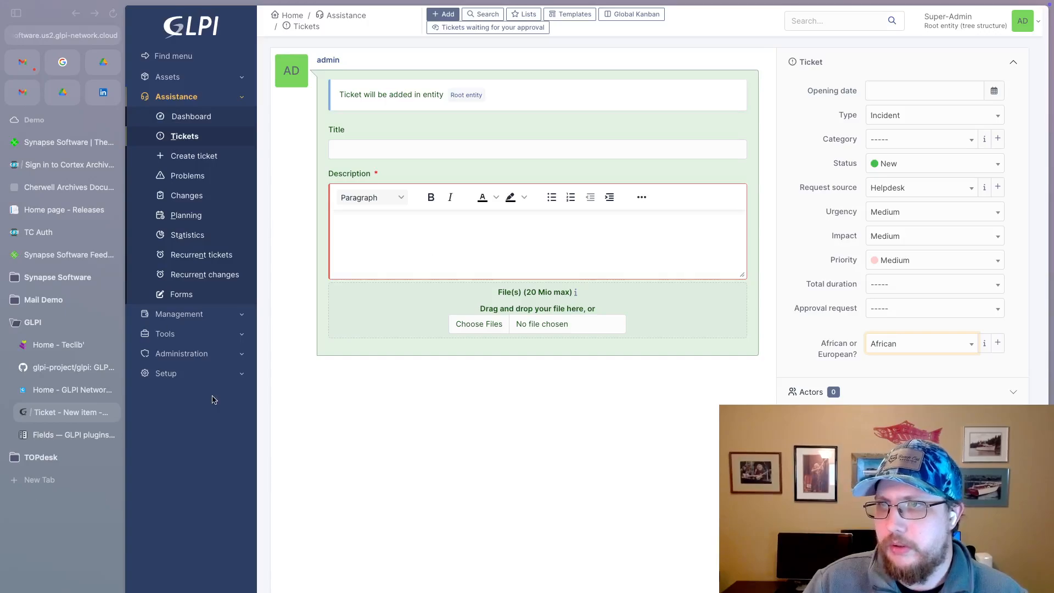
# - Open the plugin marketplace in Setup and filter the plugin list by "field"
pyautogui.click(244, 377)
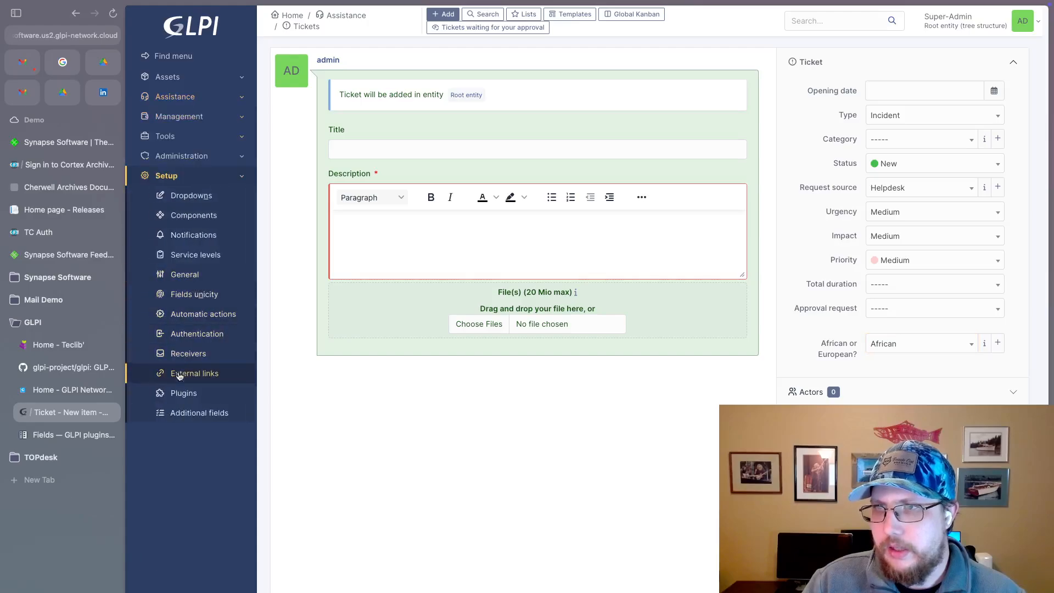
pyautogui.click(181, 393)
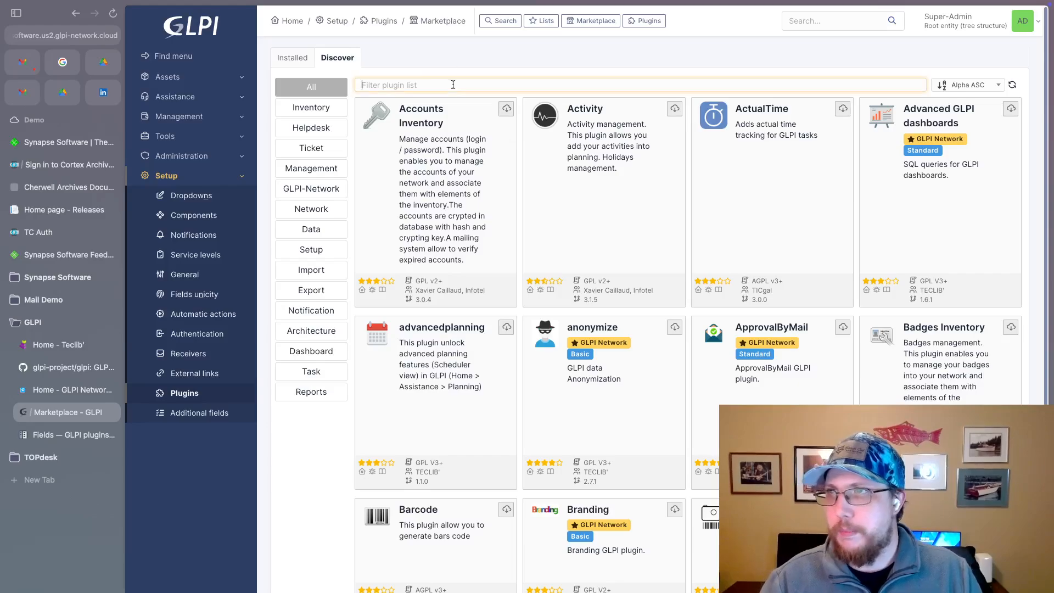
pyautogui.click(453, 84)
pyautogui.write('field')
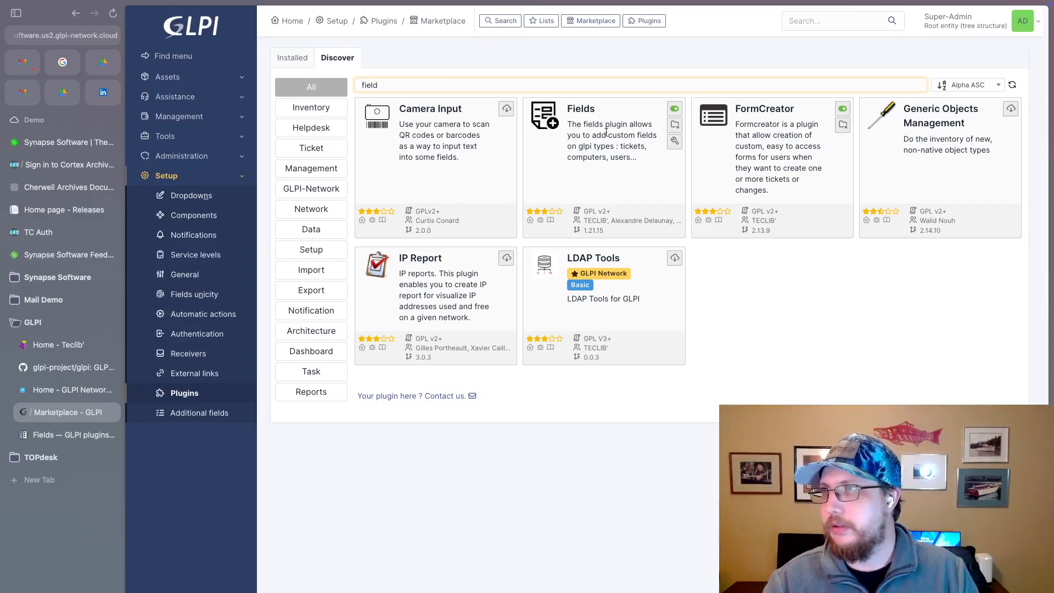
# - Examine the license and author details of the Fields and Generic Objects Management plugins
pyautogui.moveTo(619, 214); pyautogui.dragTo(585, 211)
pyautogui.click(628, 216)
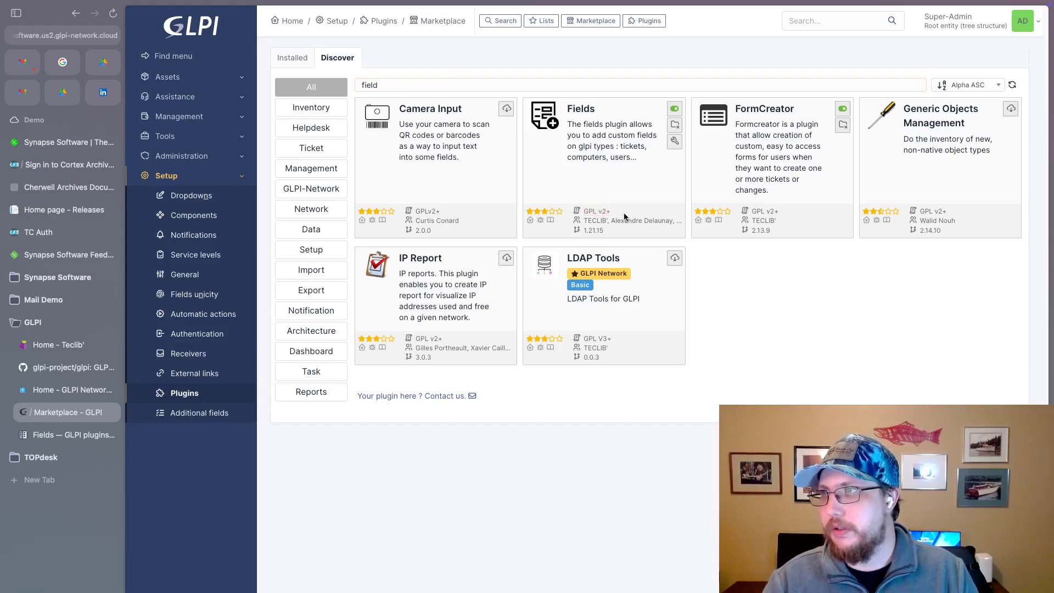
pyautogui.moveTo(612, 221); pyautogui.dragTo(592, 222)
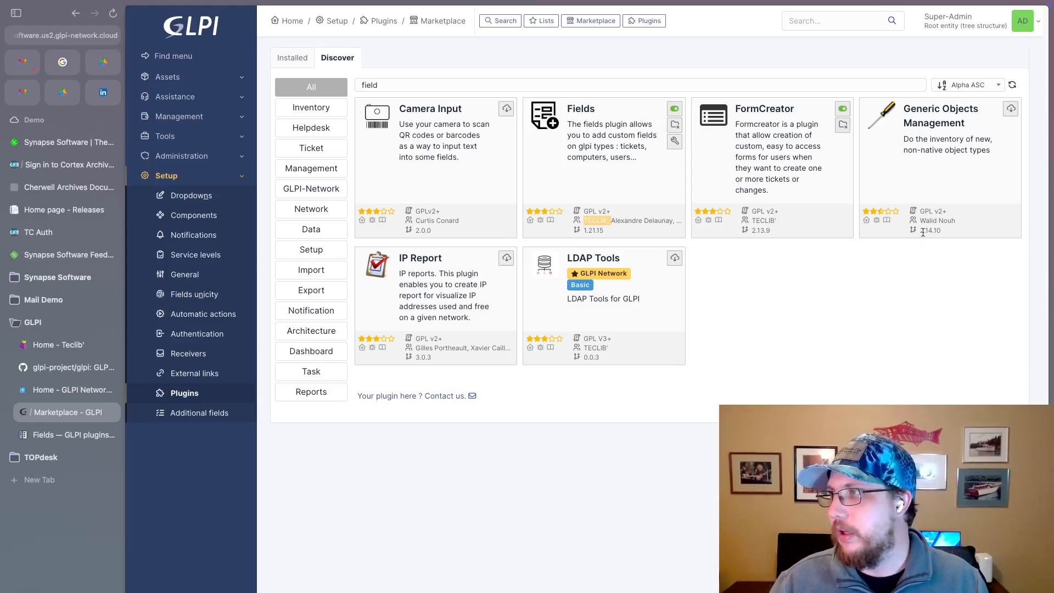
pyautogui.moveTo(958, 220); pyautogui.dragTo(919, 221)
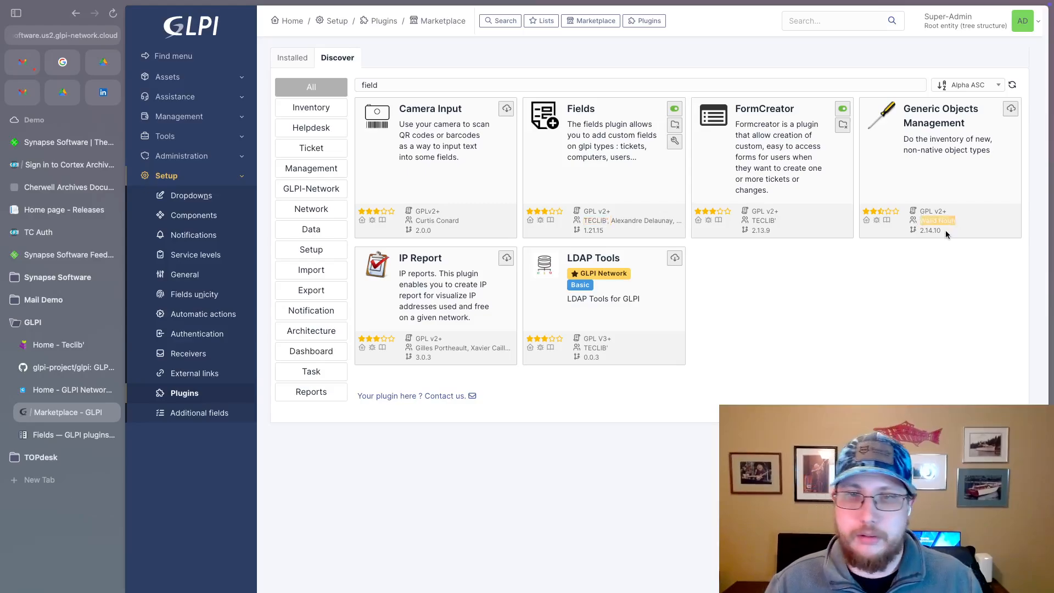
pyautogui.click(987, 219)
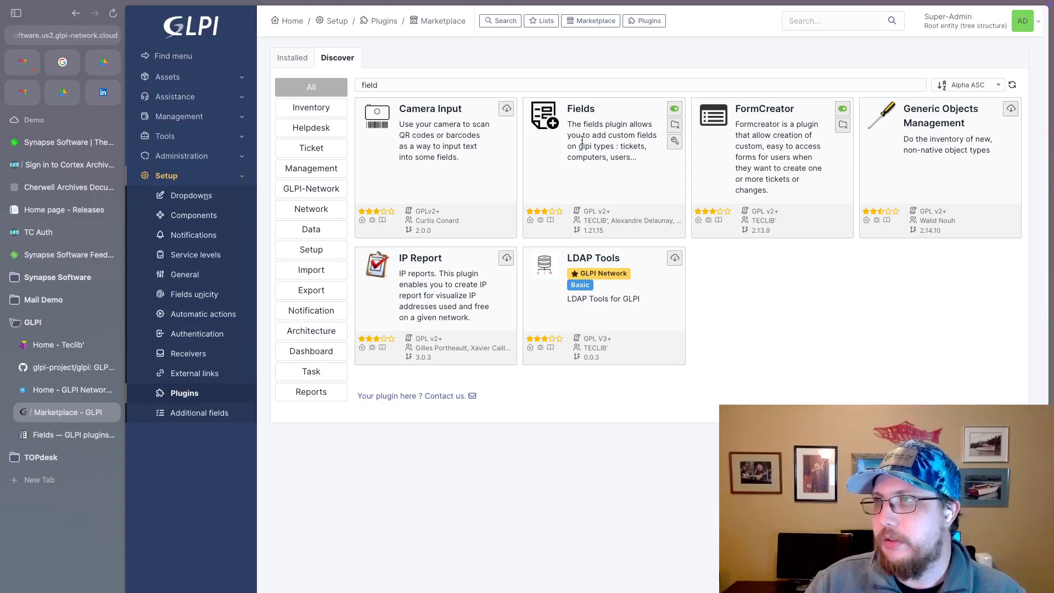
# - Open the randomquestion block in the additional fields setup to view its fields
pyautogui.click(212, 413)
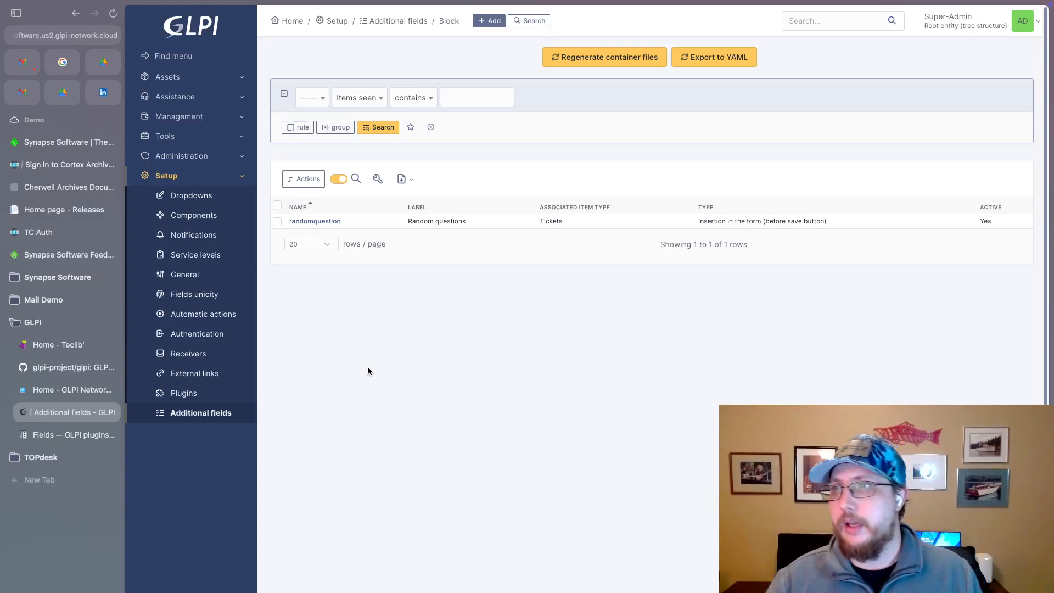
pyautogui.click(323, 221)
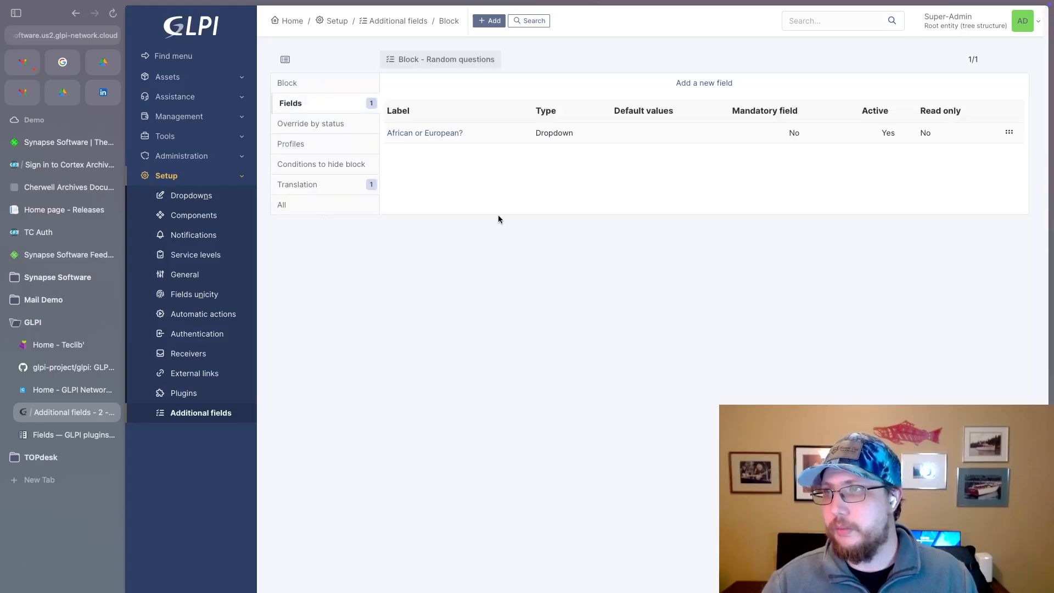
# - Examine the Random questions block's type and associated item type, and view the modules listed under Assets and Assistance
pyautogui.click(310, 85)
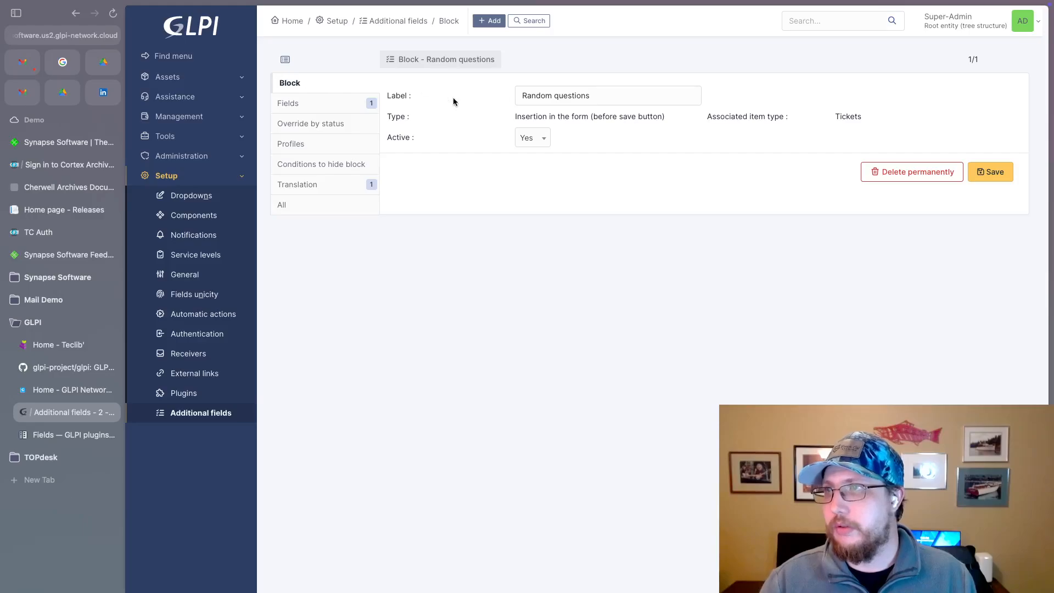
pyautogui.moveTo(666, 117); pyautogui.dragTo(532, 114)
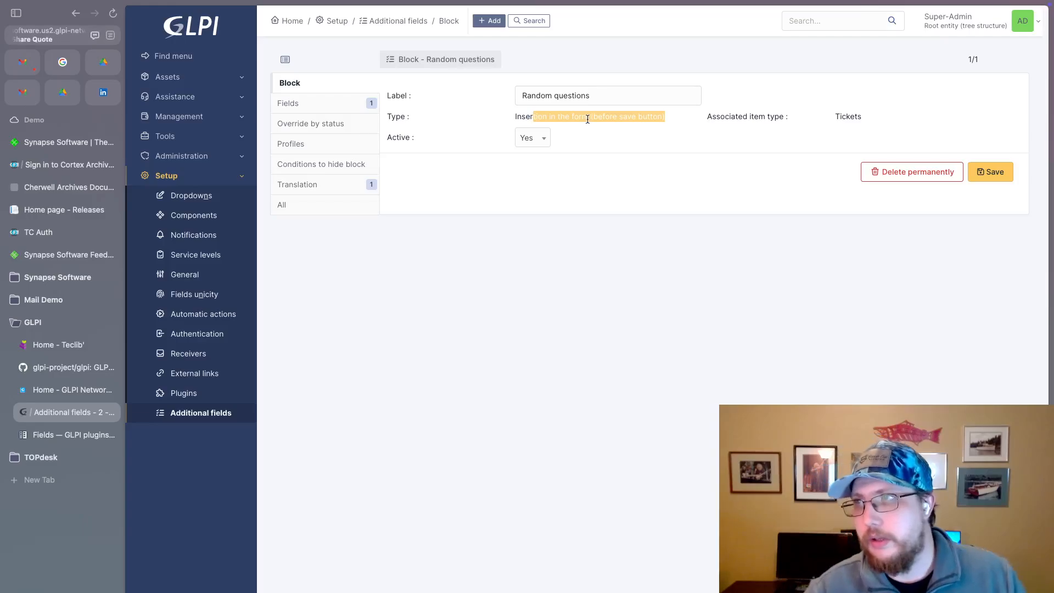
pyautogui.click(653, 117)
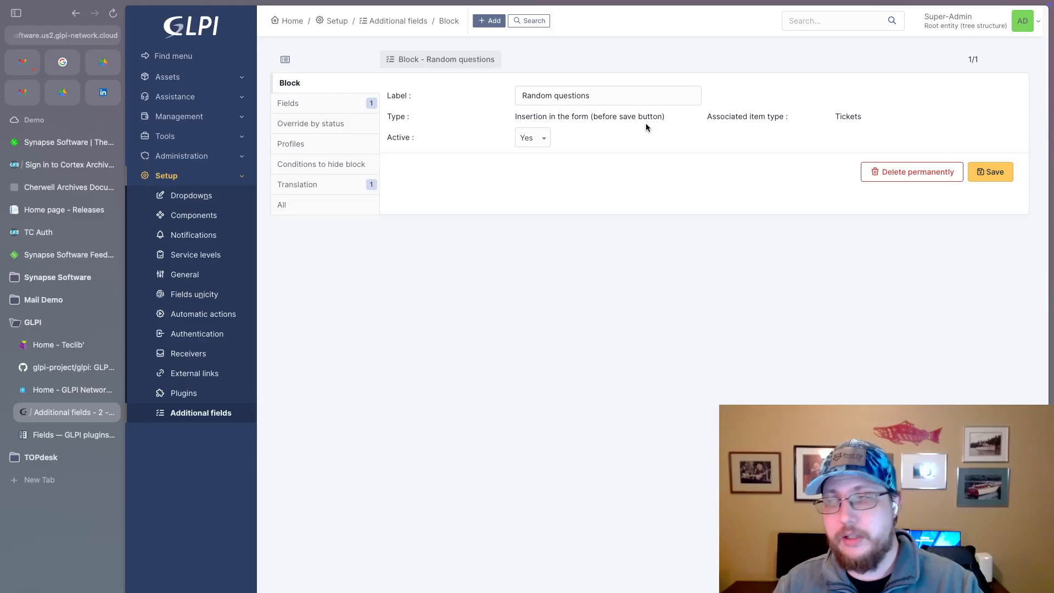
pyautogui.moveTo(664, 116); pyautogui.dragTo(526, 117)
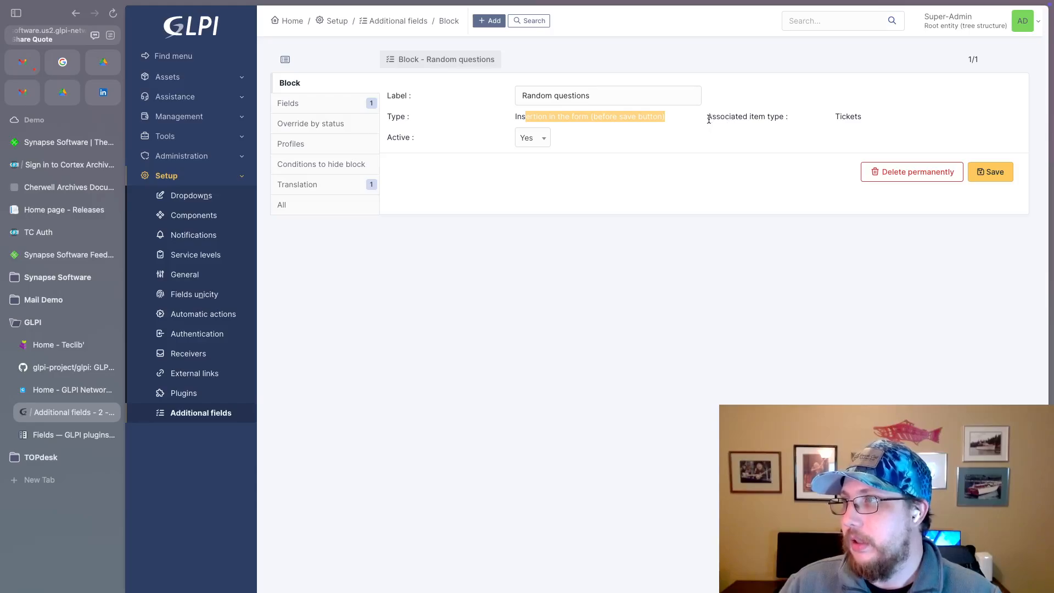
pyautogui.moveTo(788, 117); pyautogui.dragTo(726, 112)
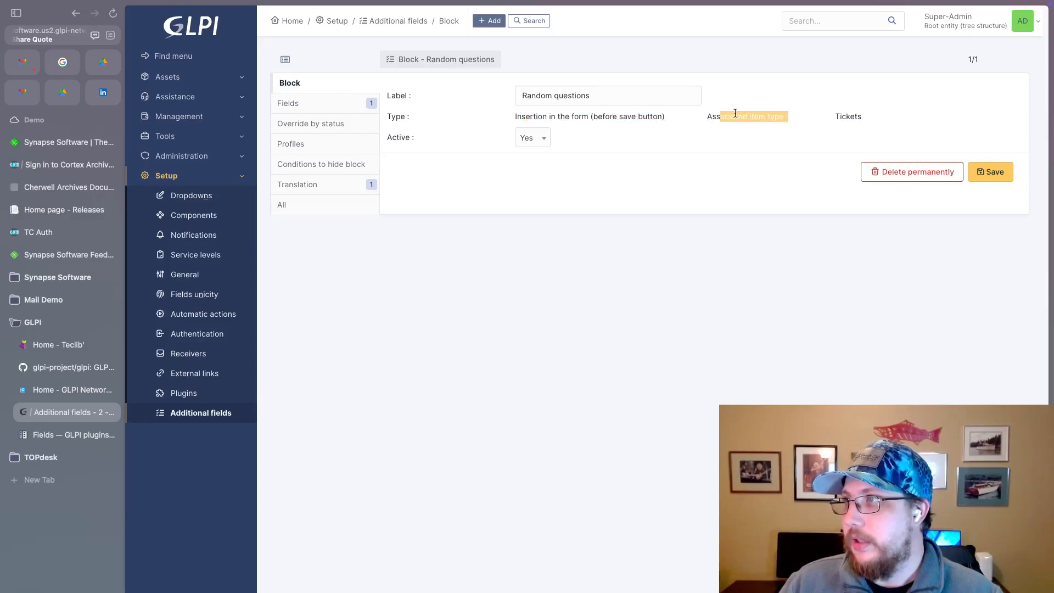
pyautogui.moveTo(863, 117); pyautogui.dragTo(840, 117)
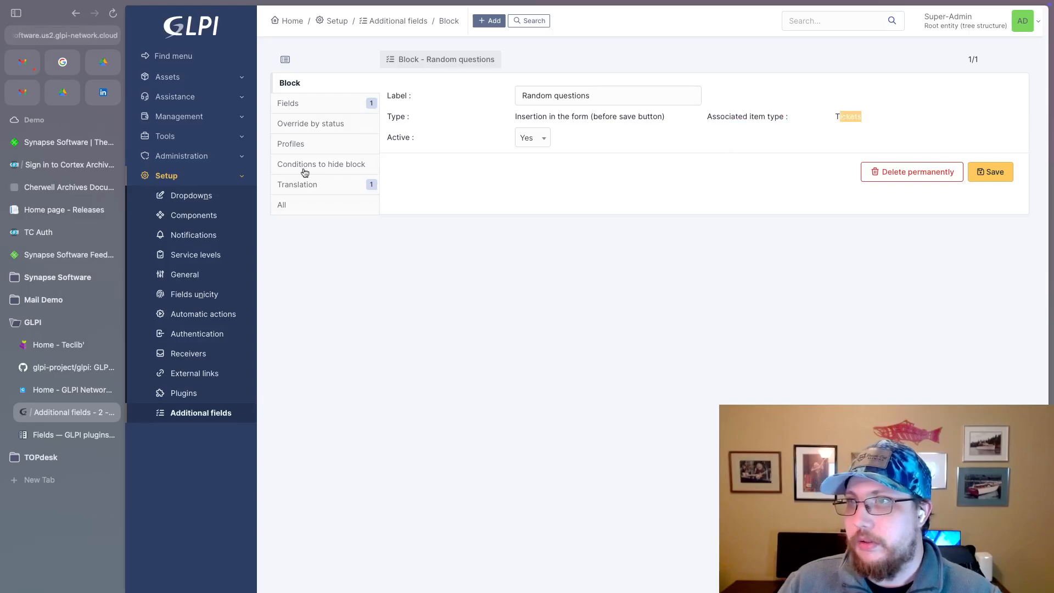
pyautogui.click(225, 83)
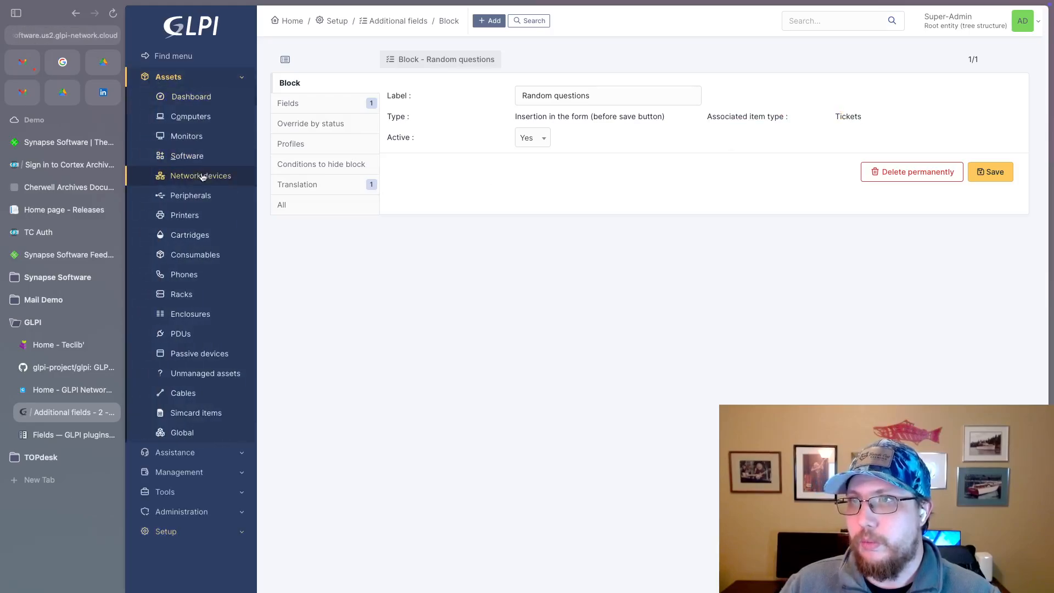
pyautogui.click(230, 453)
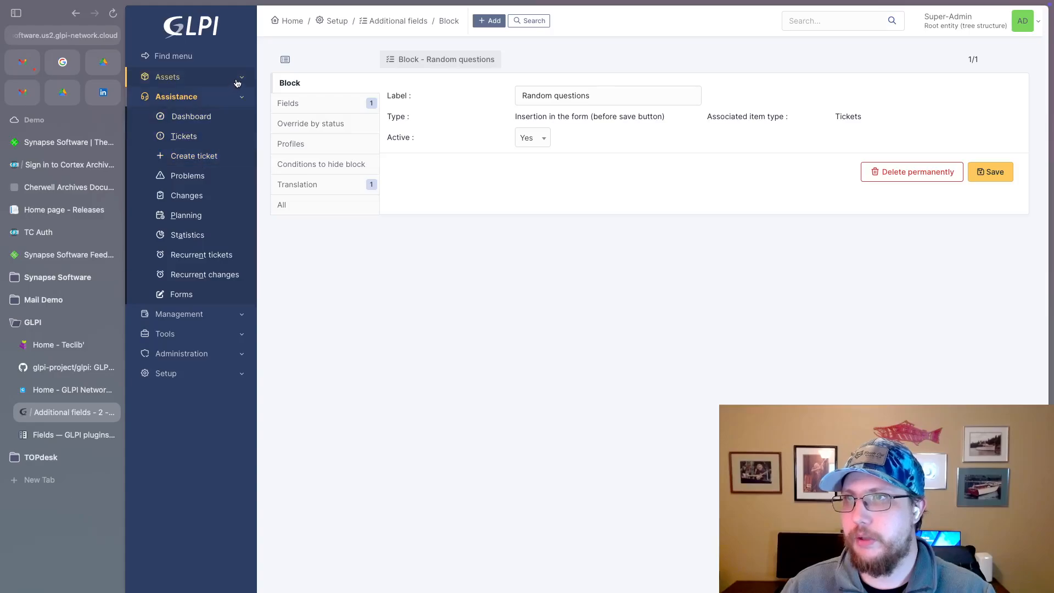
# - Open a new additional fields block form and view the block type options
pyautogui.click(496, 22)
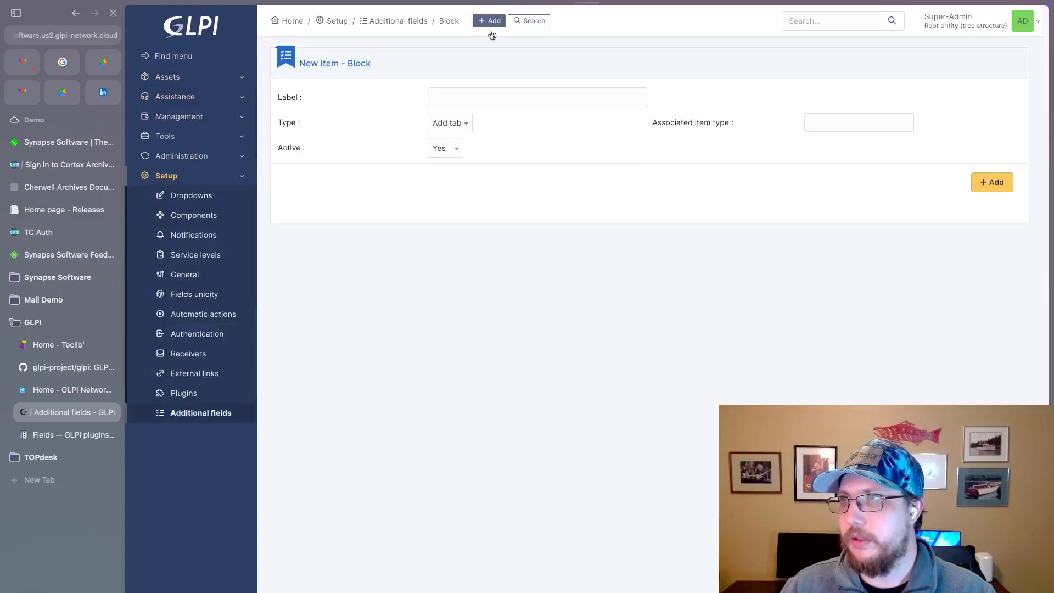
pyautogui.click(455, 123)
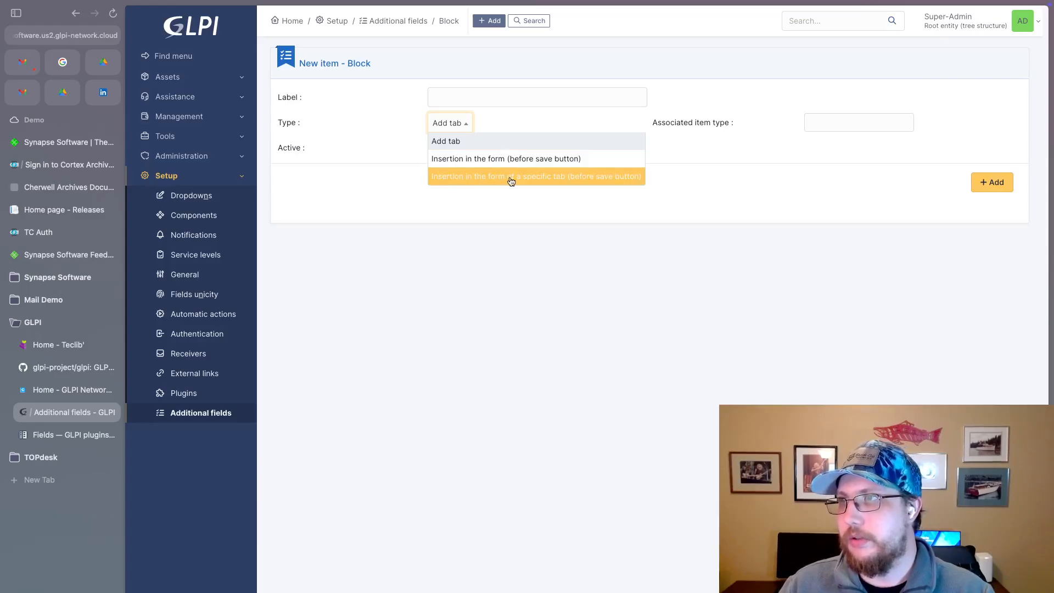
pyautogui.click(708, 189)
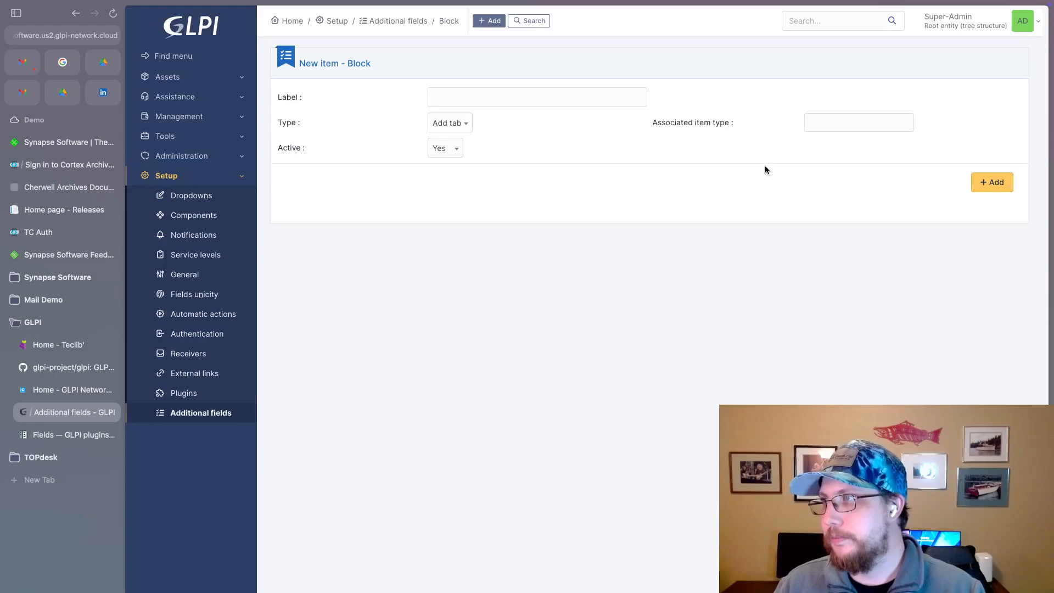
# - Browse the associated item types that the new block can be attached to, without selecting any
pyautogui.click(824, 126)
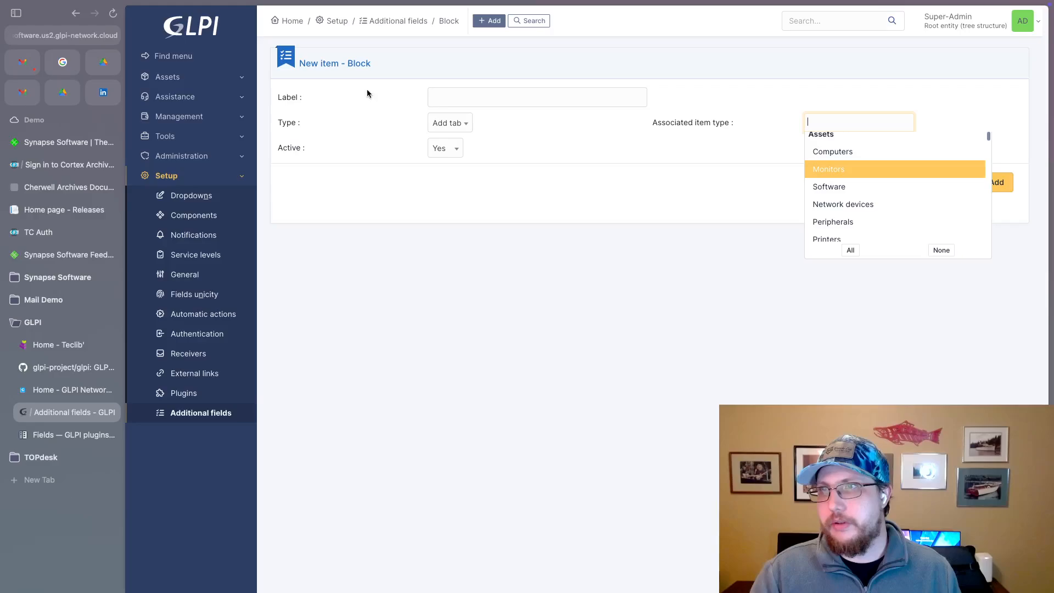
pyautogui.scroll(-3, 854, 196)
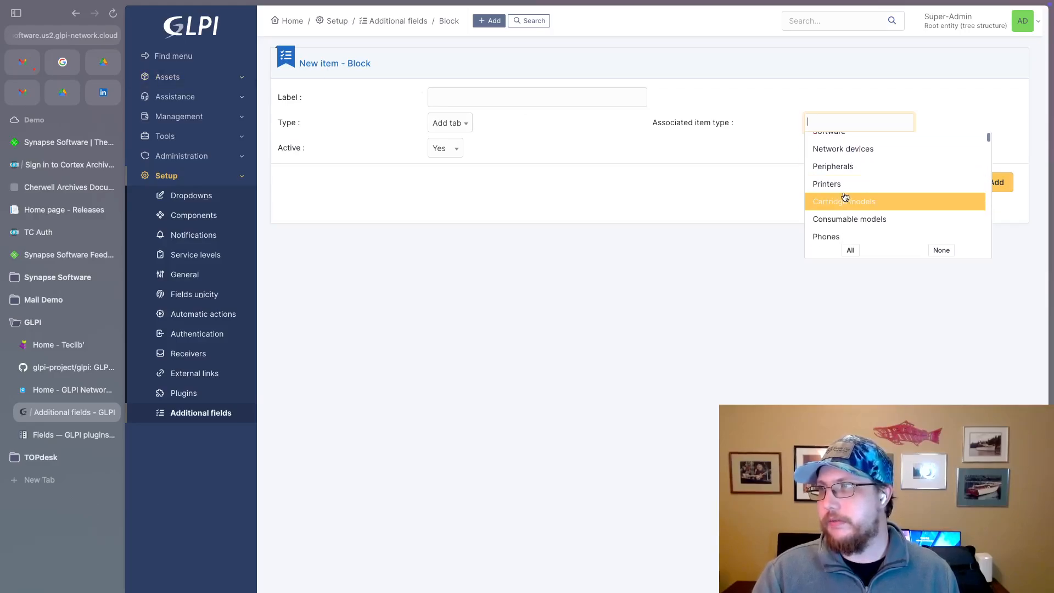
pyautogui.scroll(-2, 846, 197)
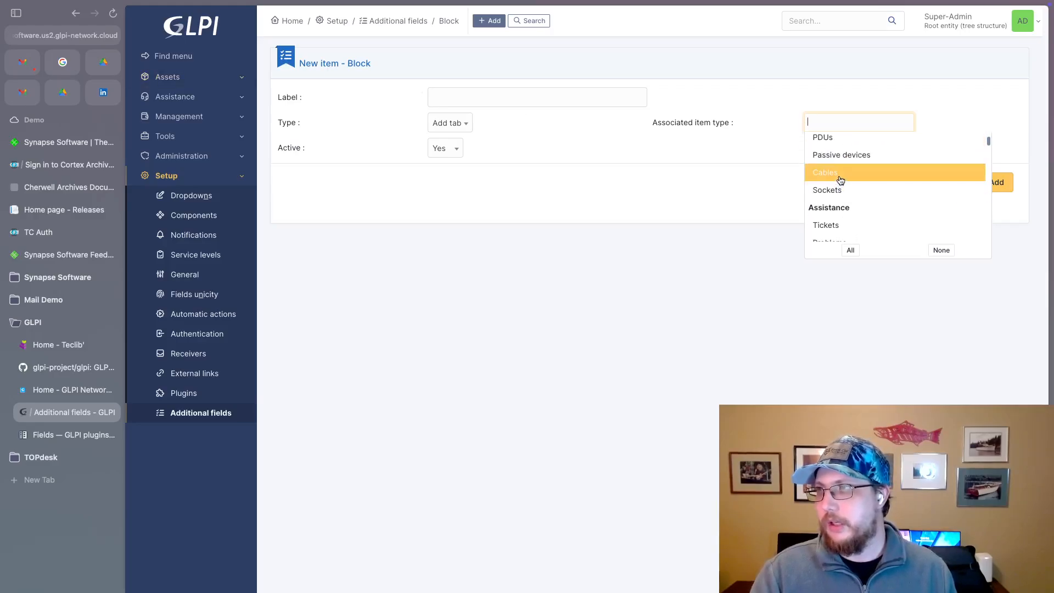
pyautogui.scroll(-2, 841, 187)
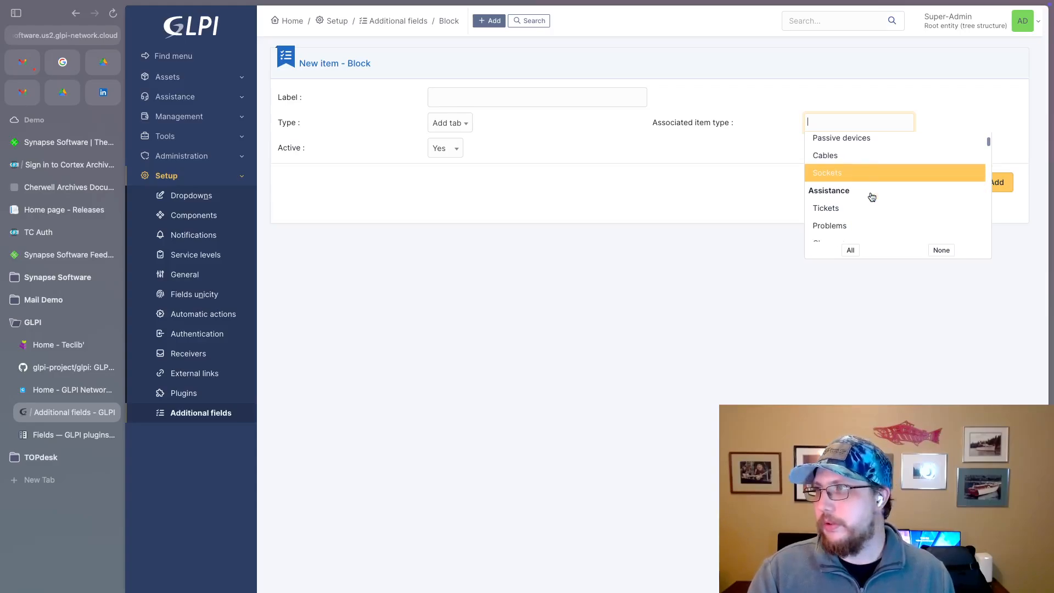
pyautogui.scroll(-3, 841, 209)
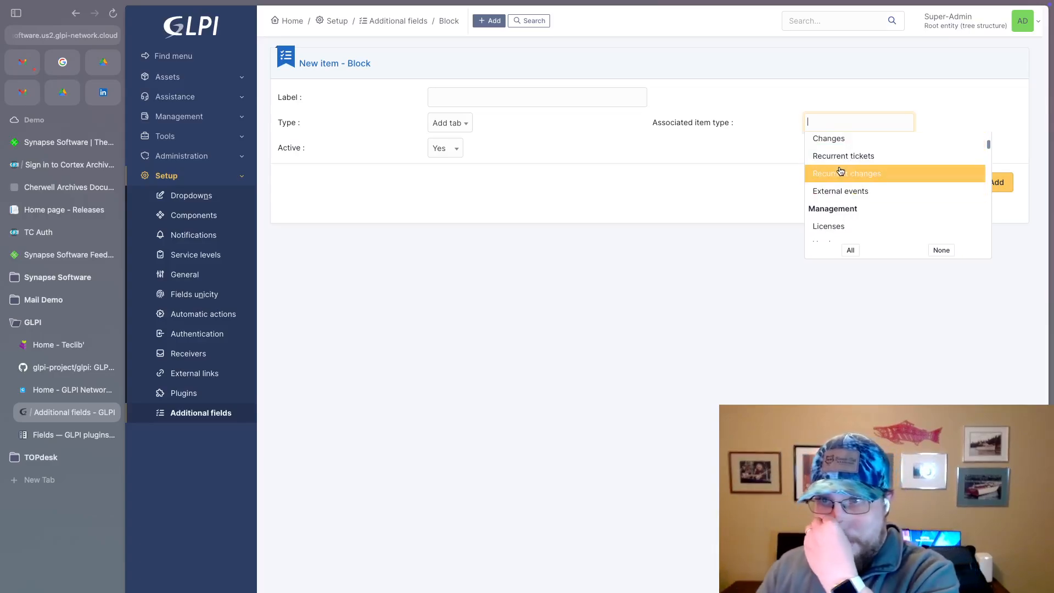
pyautogui.scroll(-4, 843, 187)
pyautogui.scroll(-8, 847, 196)
pyautogui.scroll(-5, 848, 196)
pyautogui.click(735, 177)
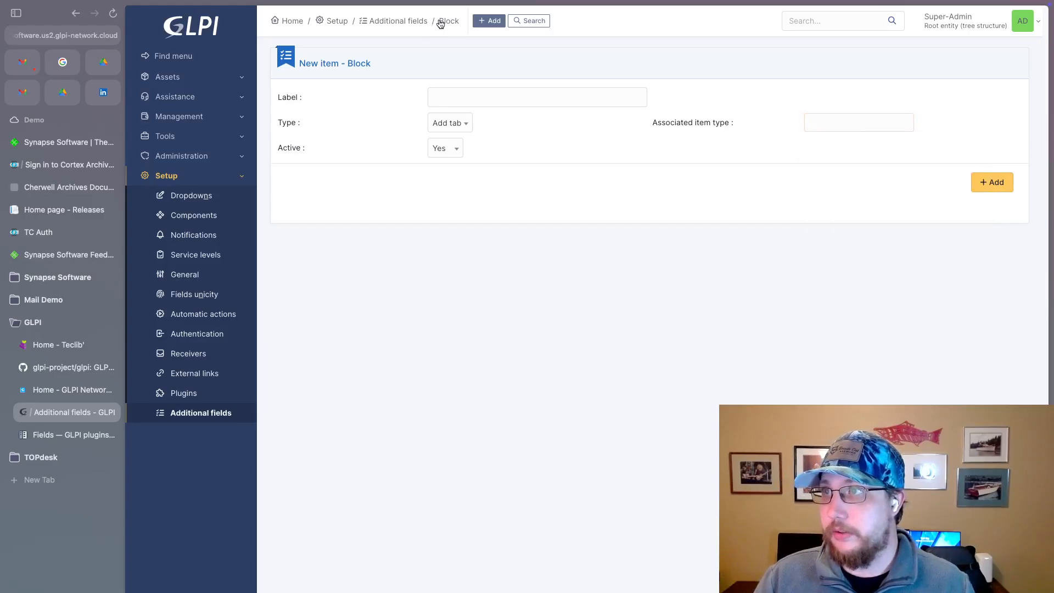
# - Return to the additional fields list and open the "African or European?" field from the randomquestion block
pyautogui.click(394, 22)
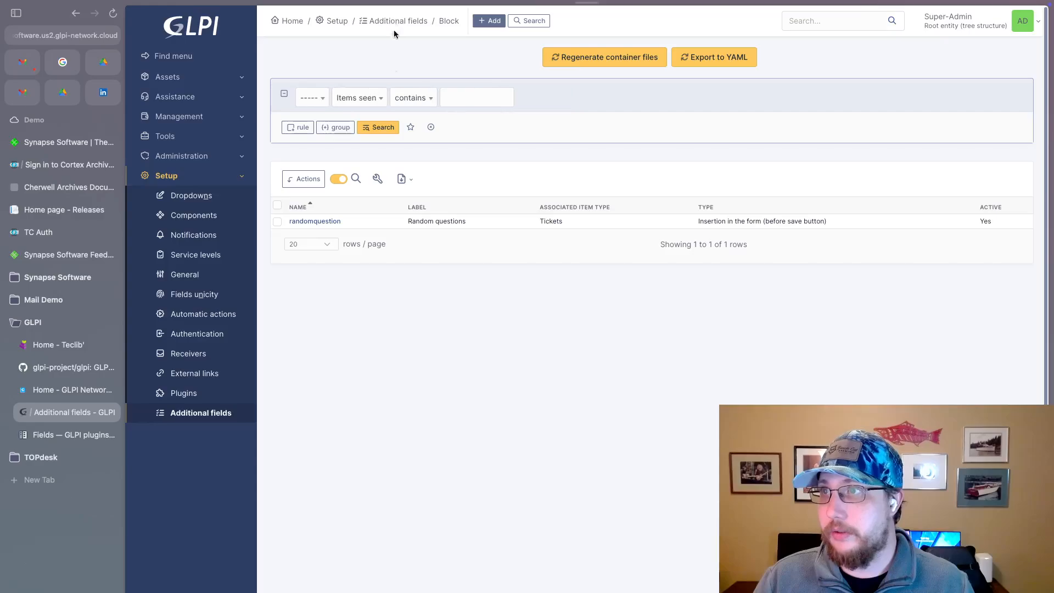
pyautogui.click(330, 222)
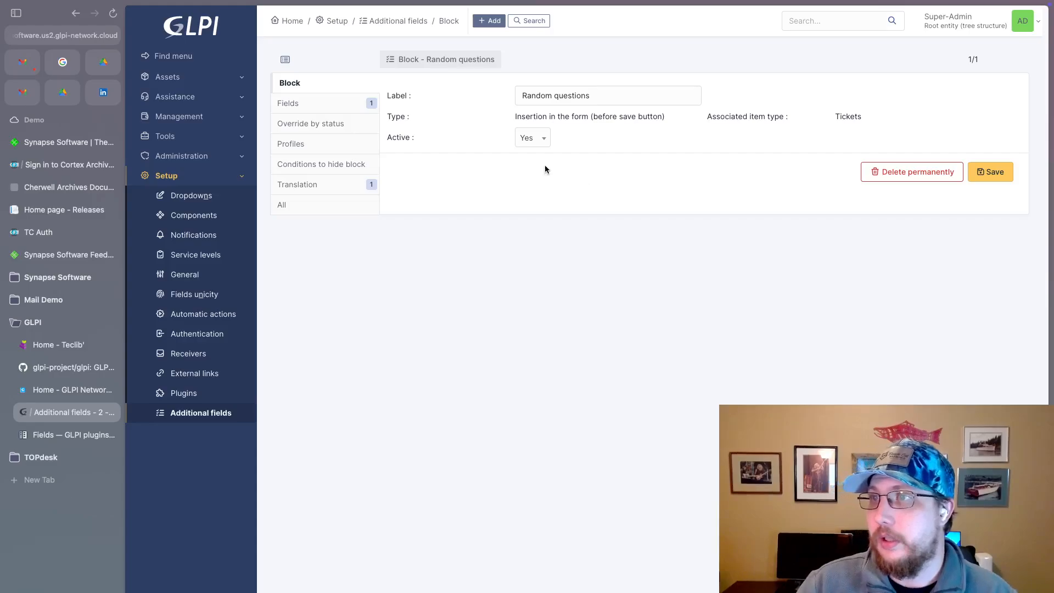
pyautogui.click(341, 104)
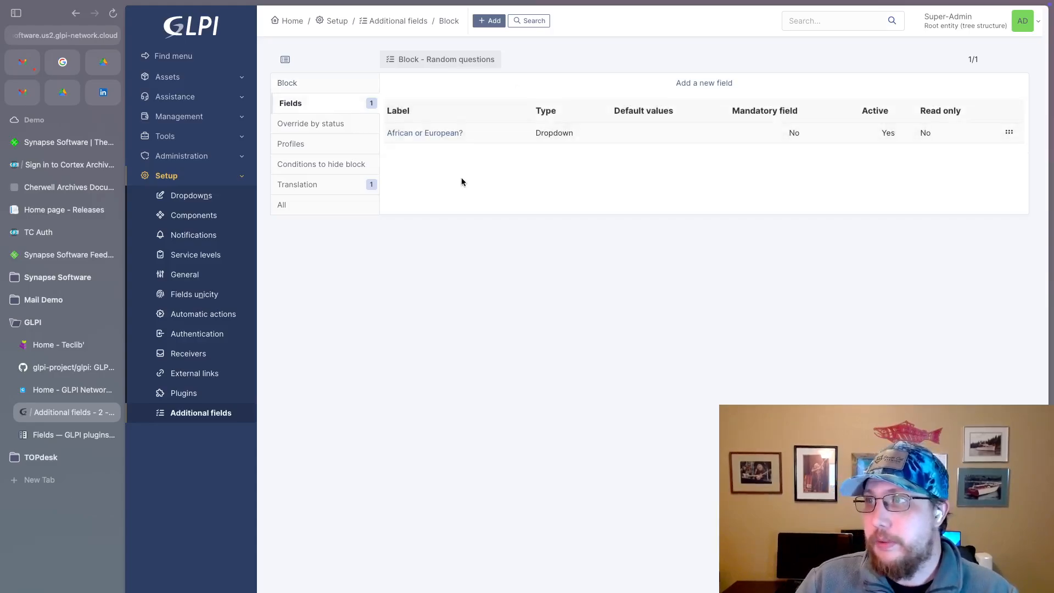
pyautogui.click(459, 134)
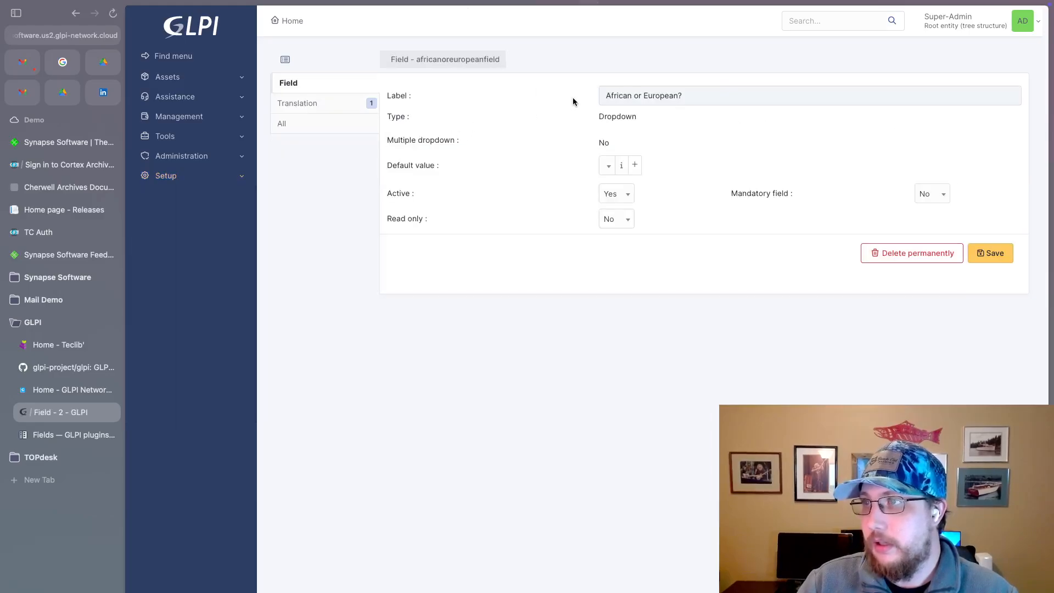
# - Examine the "African or European?" field's label, multiple dropdown and default value settings, its translations, and the combined view of all sections
pyautogui.tripleClick(713, 94)
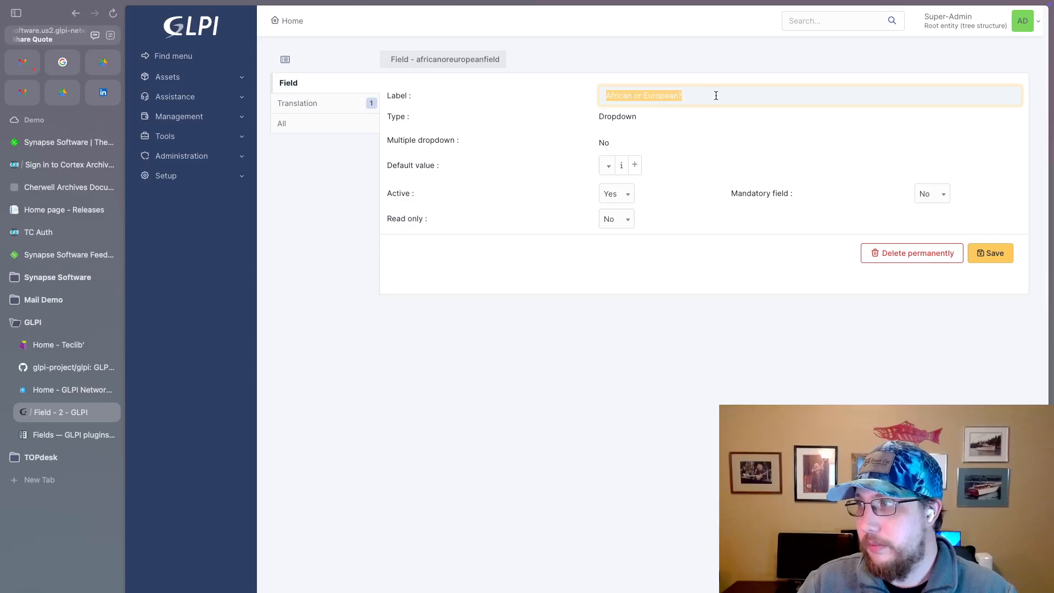
pyautogui.click(577, 127)
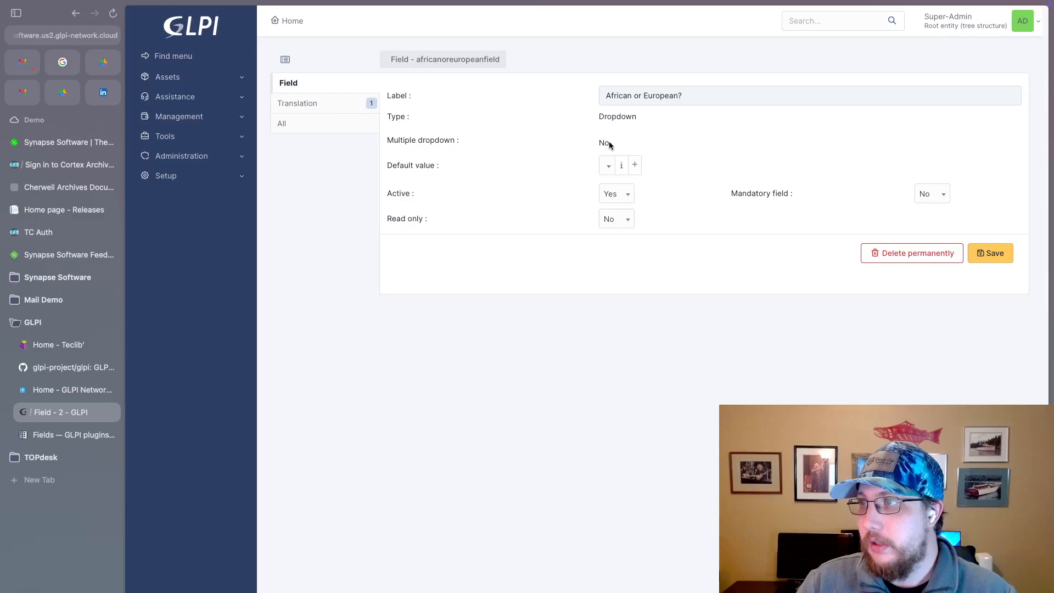
pyautogui.moveTo(454, 139); pyautogui.dragTo(386, 141)
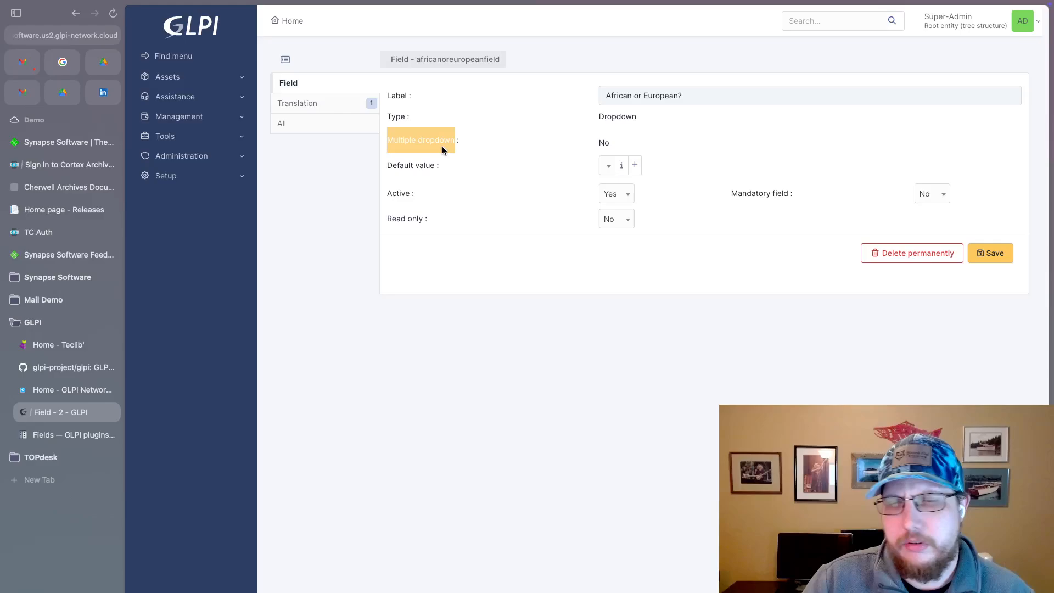
pyautogui.click(459, 142)
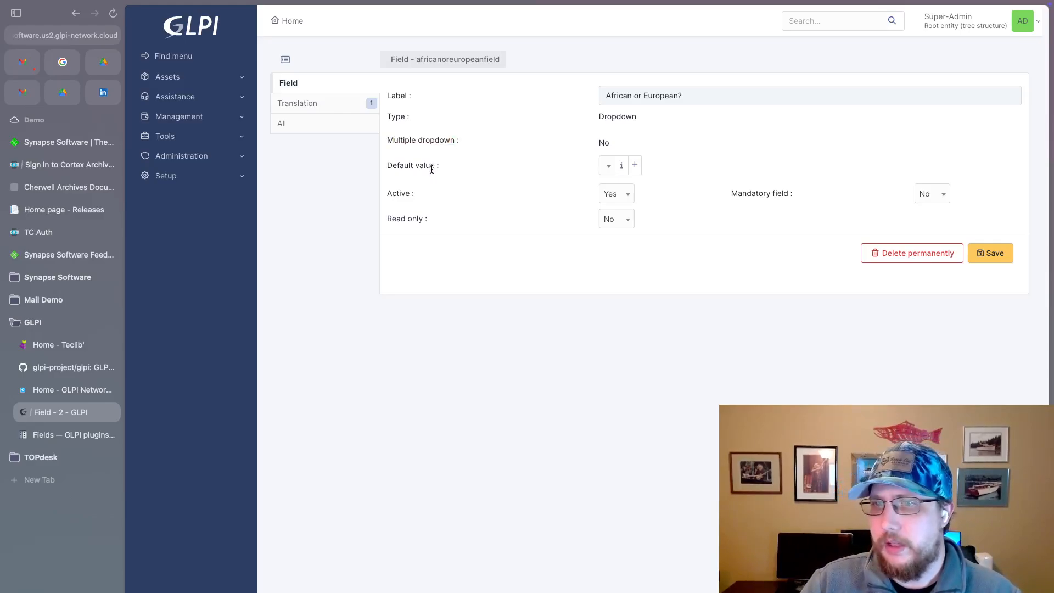
pyautogui.click(608, 166)
pyautogui.click(529, 166)
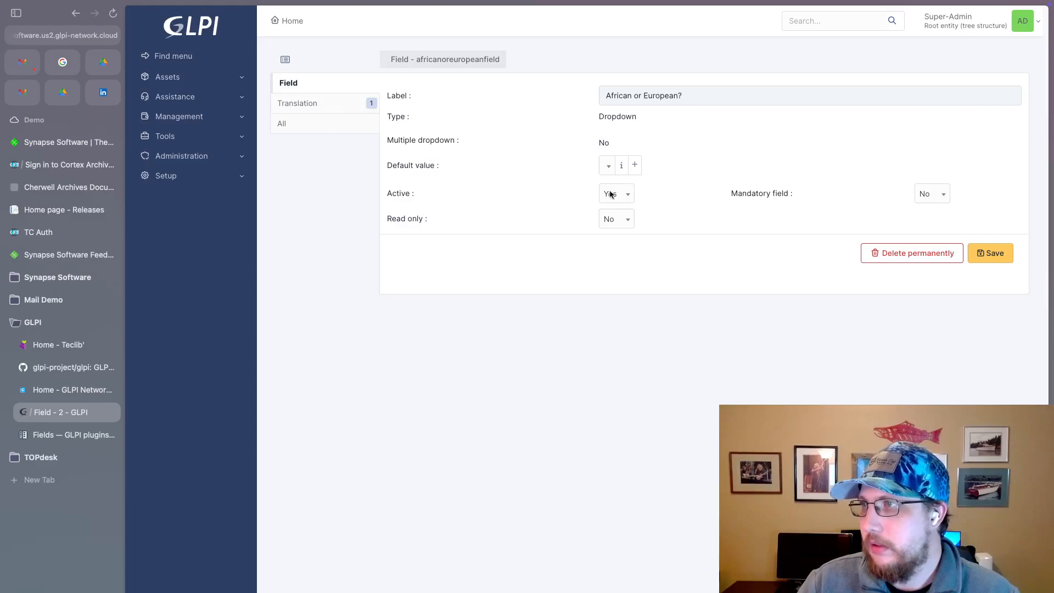
pyautogui.click(301, 106)
pyautogui.click(322, 88)
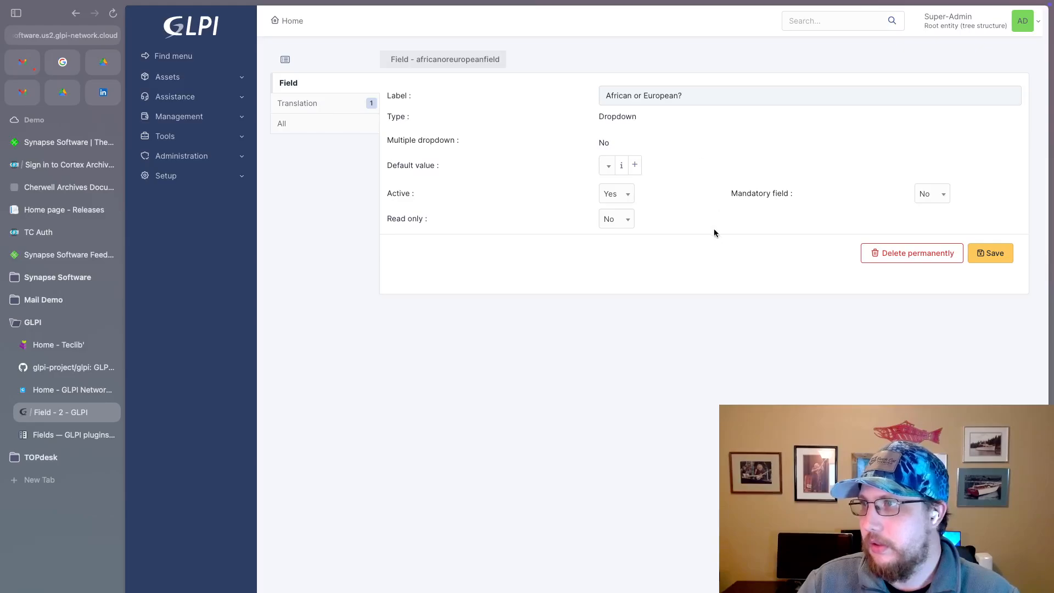
pyautogui.click(321, 131)
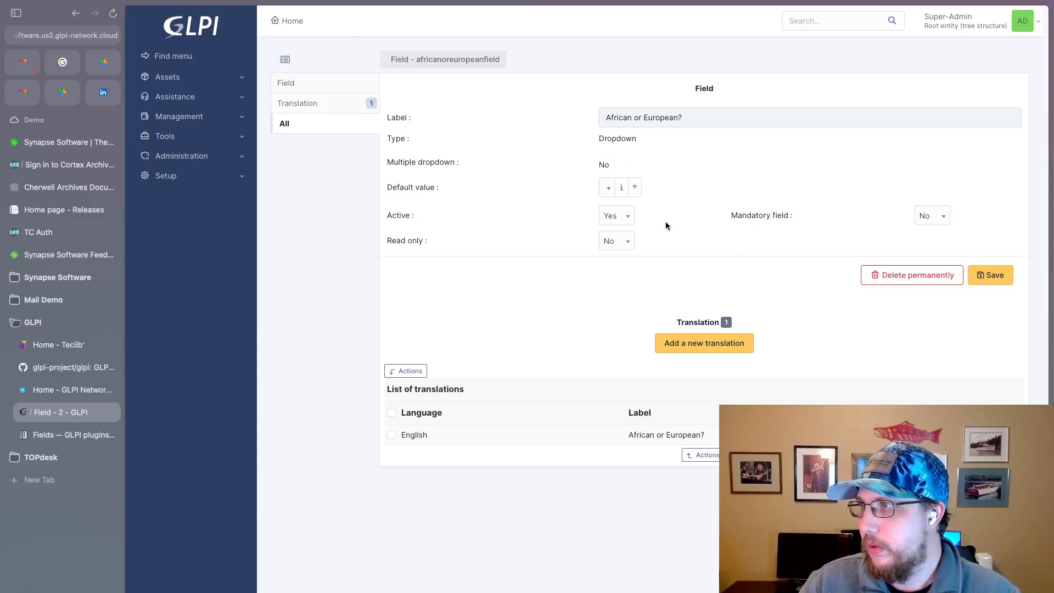
# - Reopen the "African or European?" field through the additional fields setup and show its main field settings
pyautogui.click(193, 176)
pyautogui.click(209, 418)
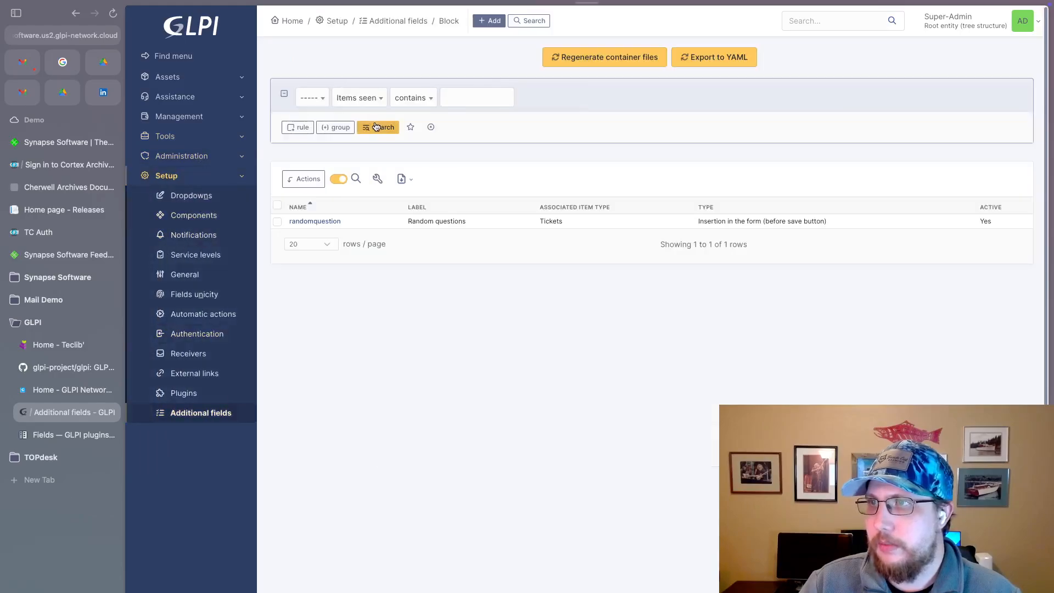
pyautogui.click(316, 222)
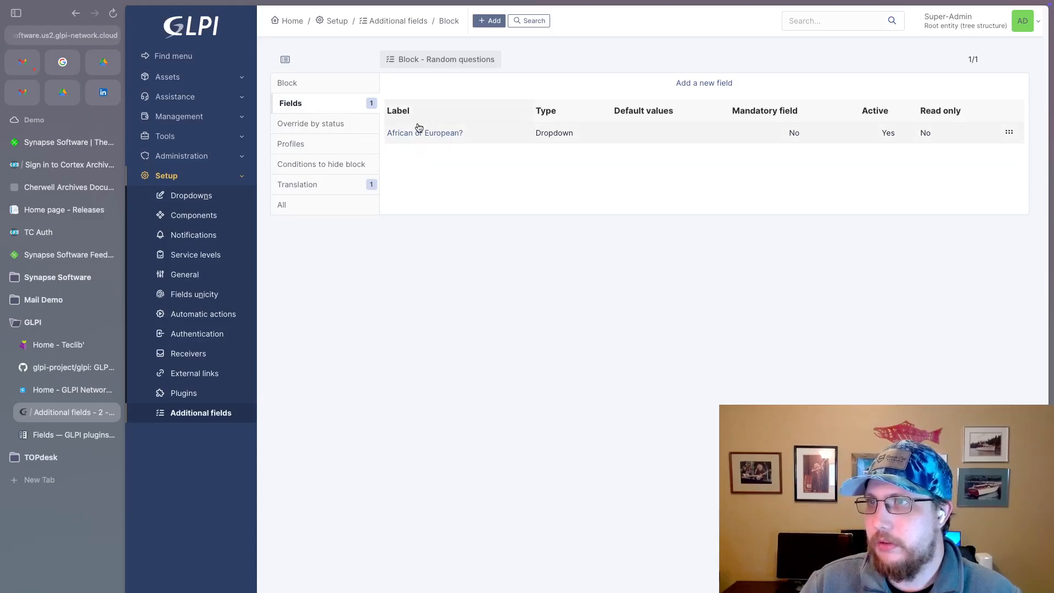
pyautogui.click(440, 134)
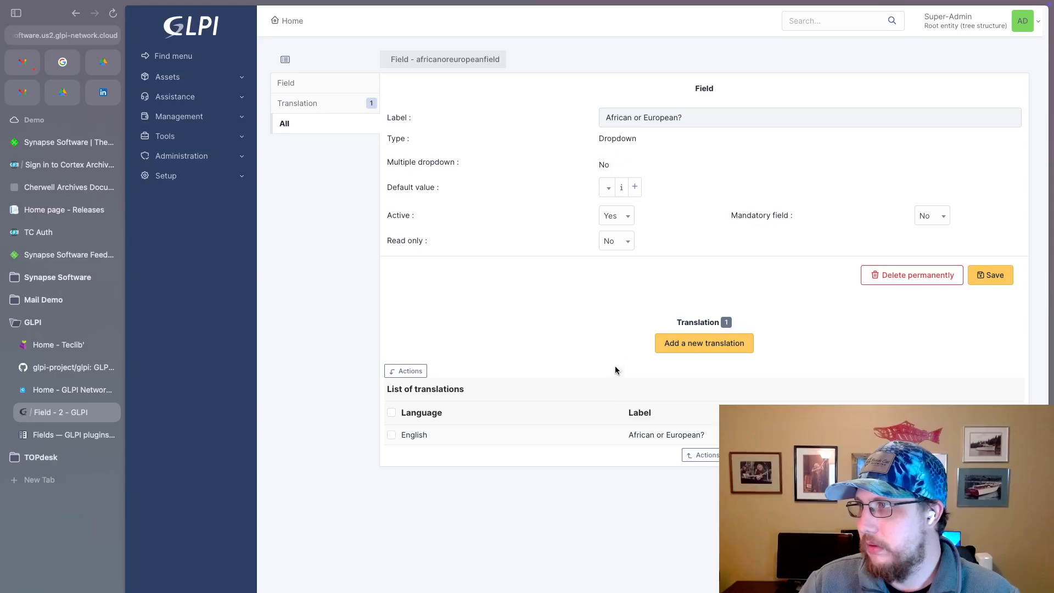
pyautogui.click(309, 86)
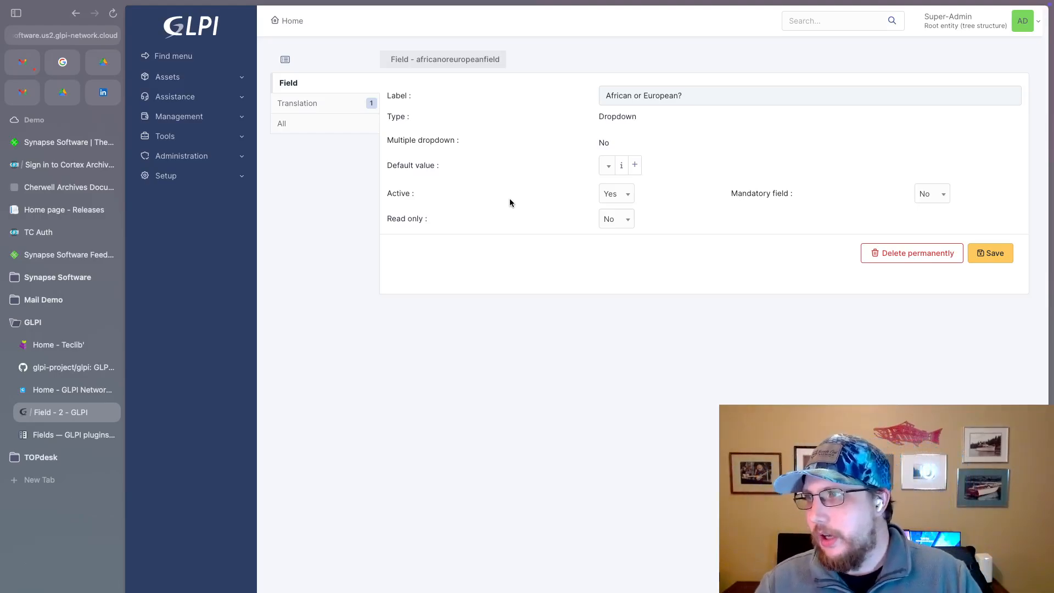
# - View the form for adding a new "African or European?" dropdown value and its parent options, and close it without adding anything
pyautogui.click(635, 165)
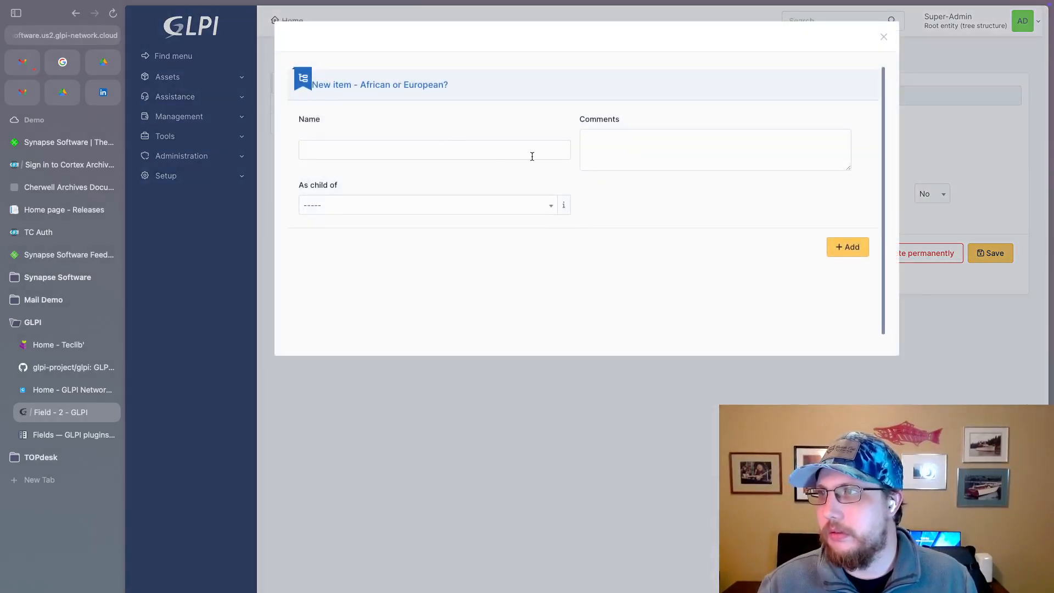
pyautogui.click(551, 207)
pyautogui.click(544, 179)
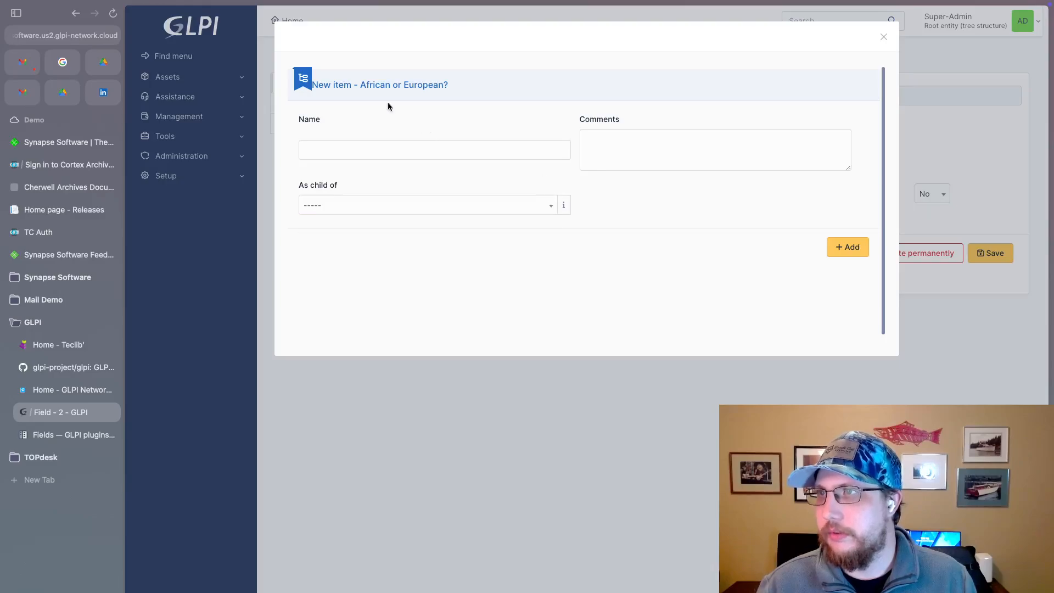
pyautogui.click(880, 36)
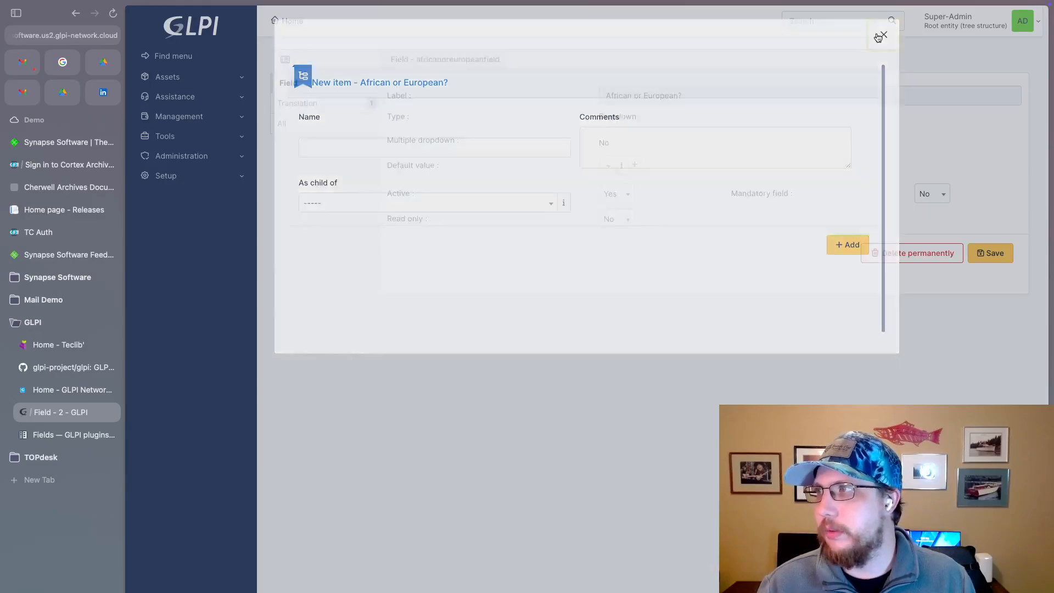
# - Review the "African or European?" default value choices and the parent choices for a new value, closing the form without adding one
pyautogui.click(607, 167)
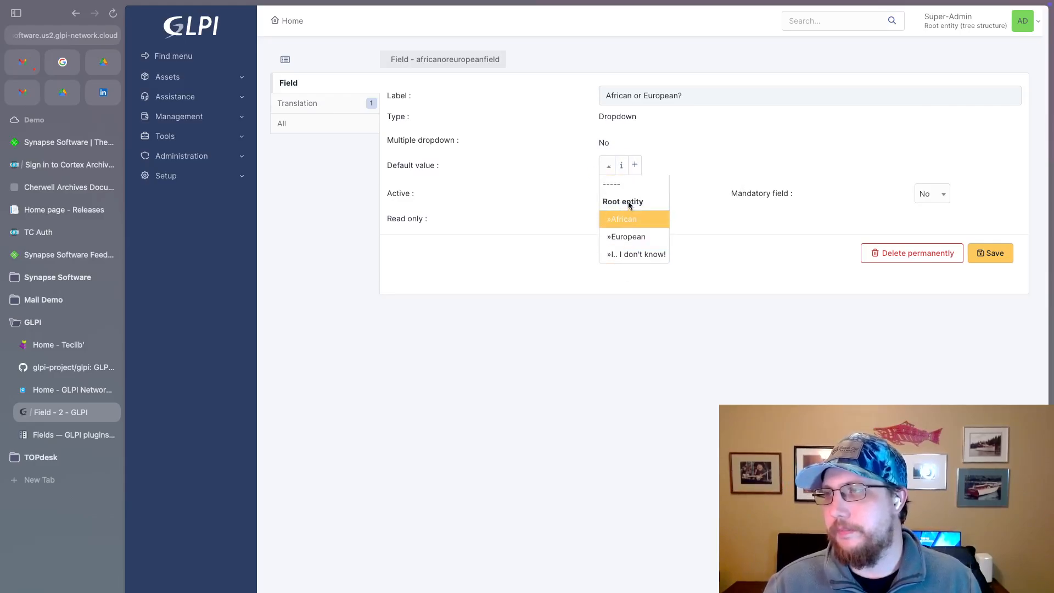
pyautogui.click(707, 169)
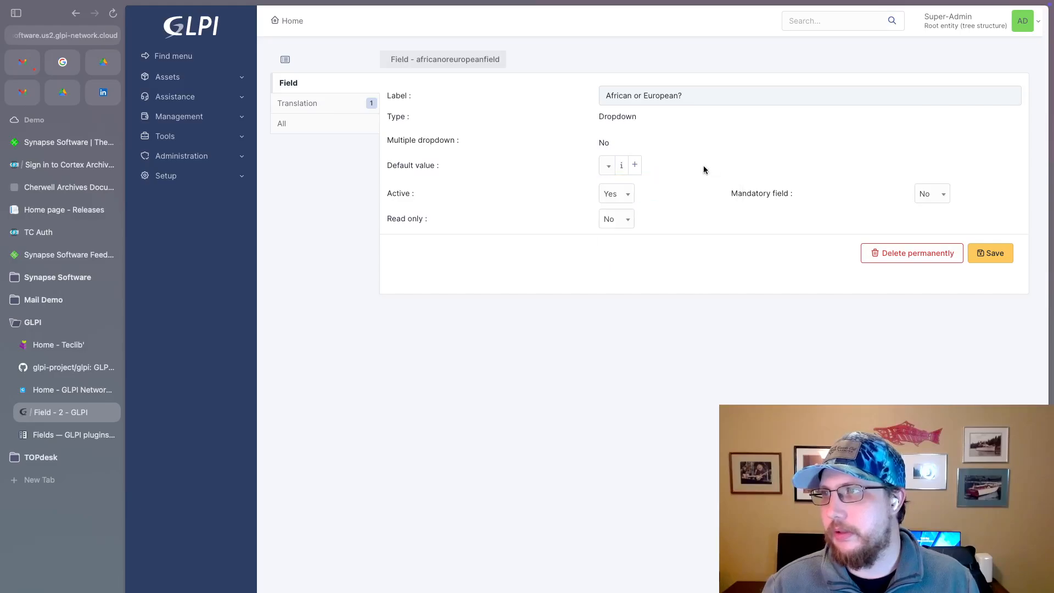
pyautogui.click(641, 170)
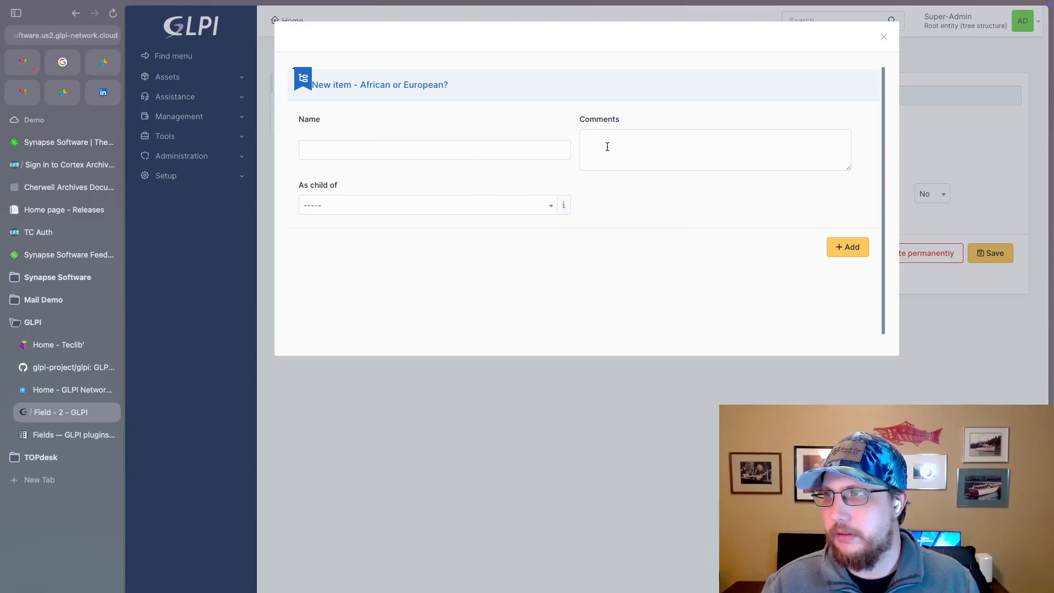
pyautogui.click(552, 208)
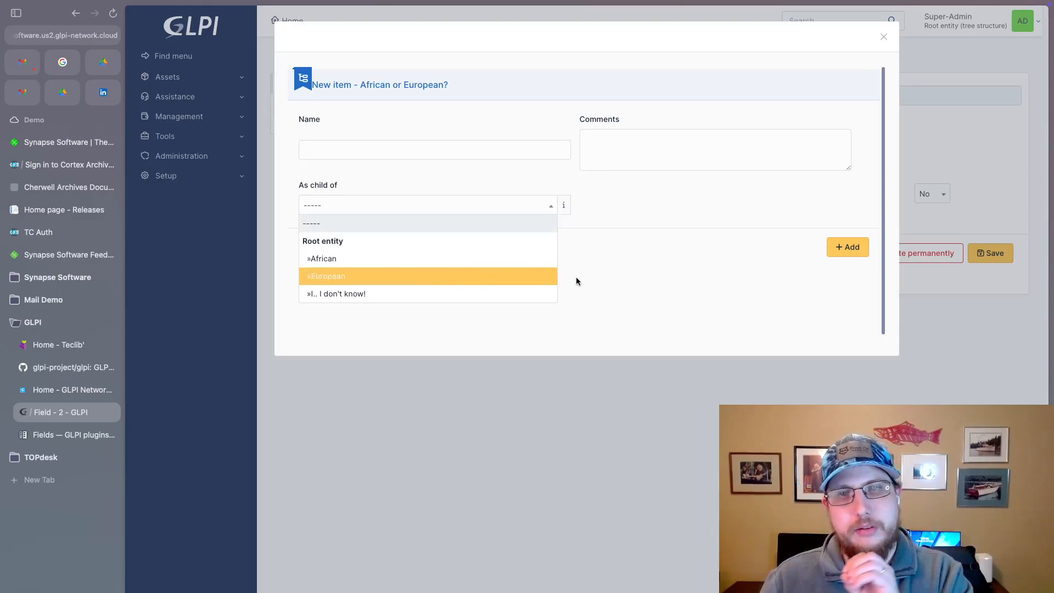
pyautogui.click(662, 266)
pyautogui.click(885, 37)
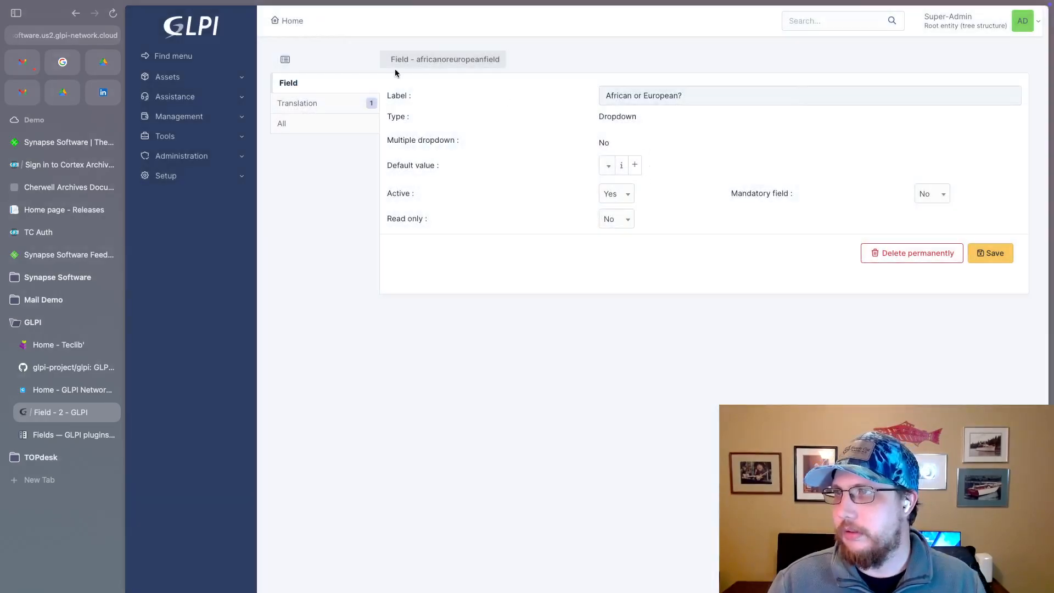
# - Go back to the additional fields list in the setup area and open the randomquestion block's fields
pyautogui.click(188, 175)
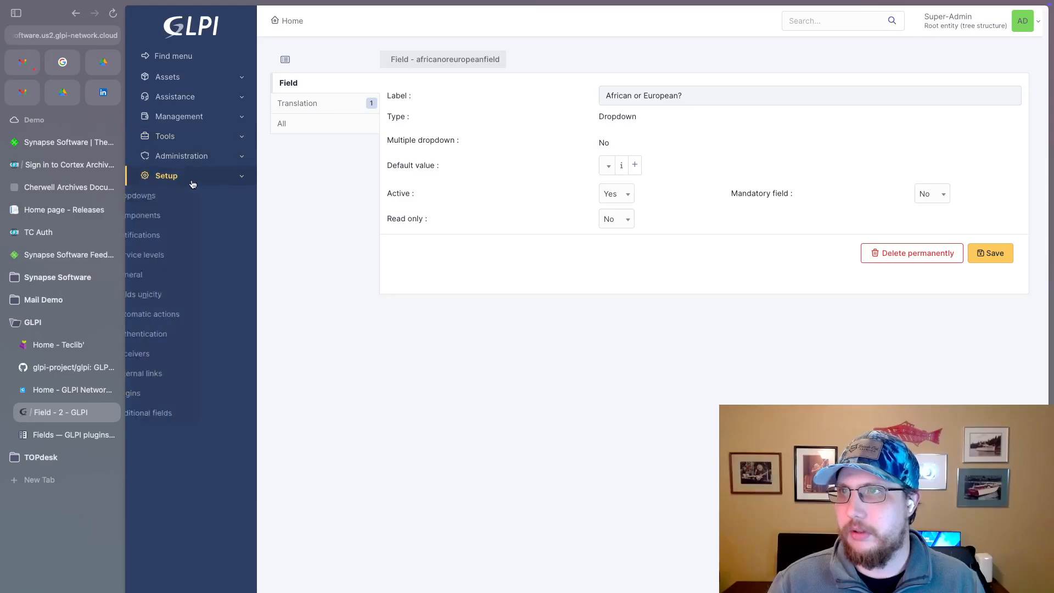
pyautogui.click(207, 411)
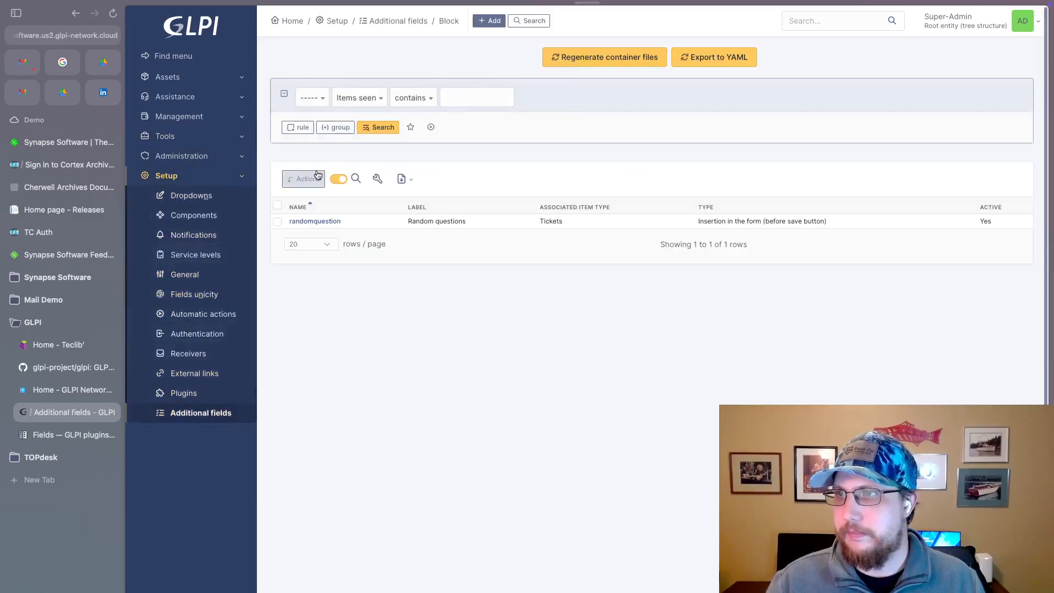
pyautogui.click(309, 220)
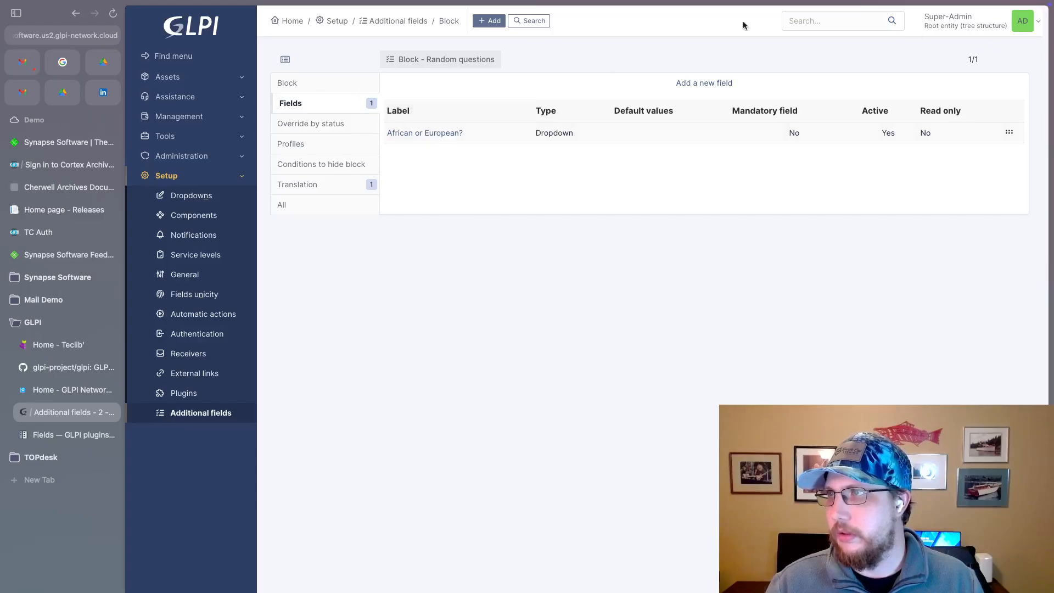
# - View the form for creating a new additional fields block and look through its associated item types
pyautogui.click(505, 23)
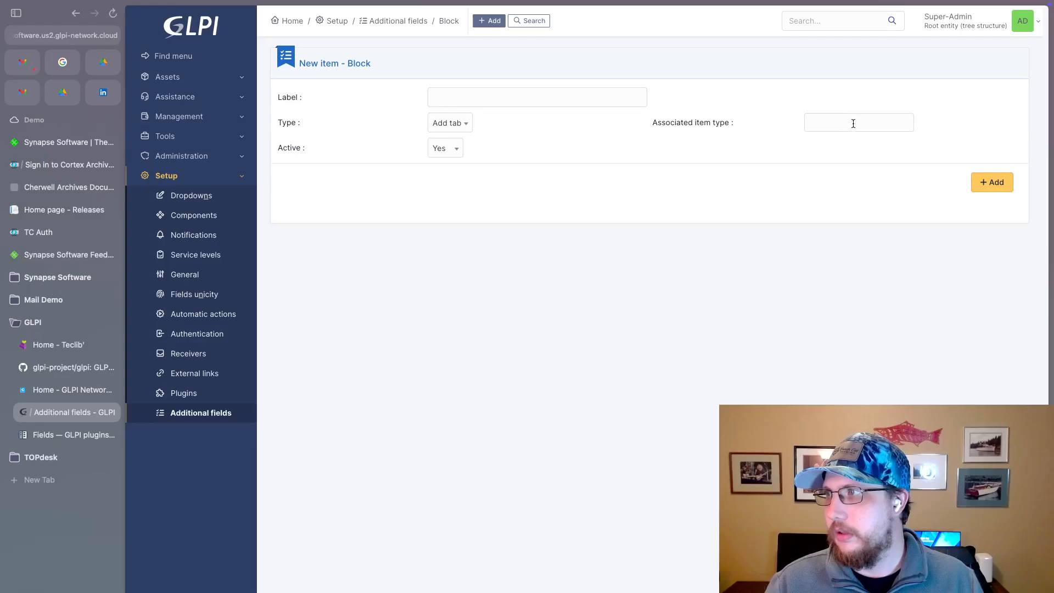
pyautogui.click(852, 122)
pyautogui.scroll(-10, 885, 196)
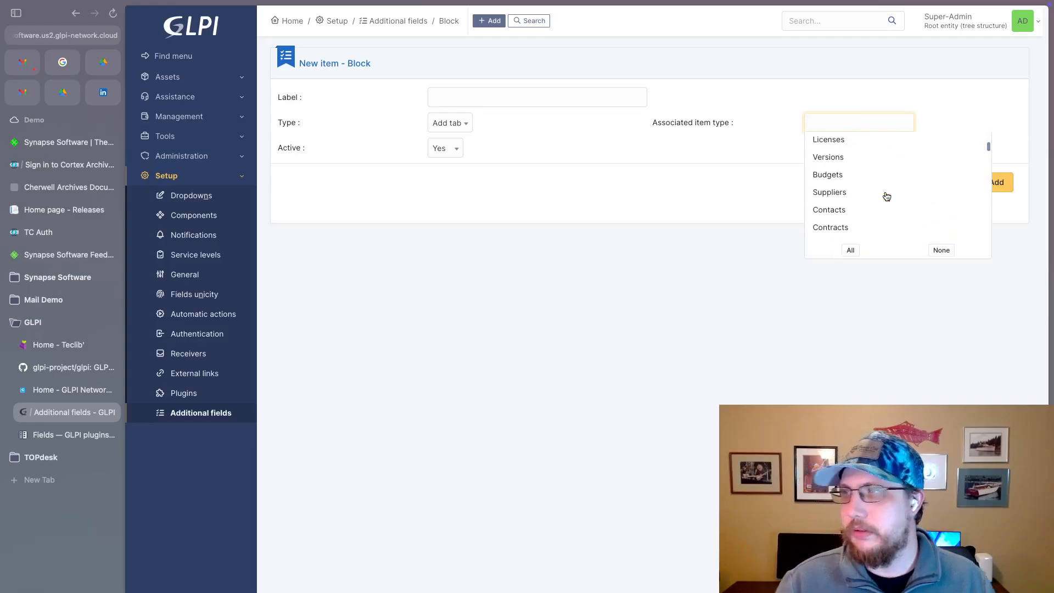
pyautogui.click(720, 187)
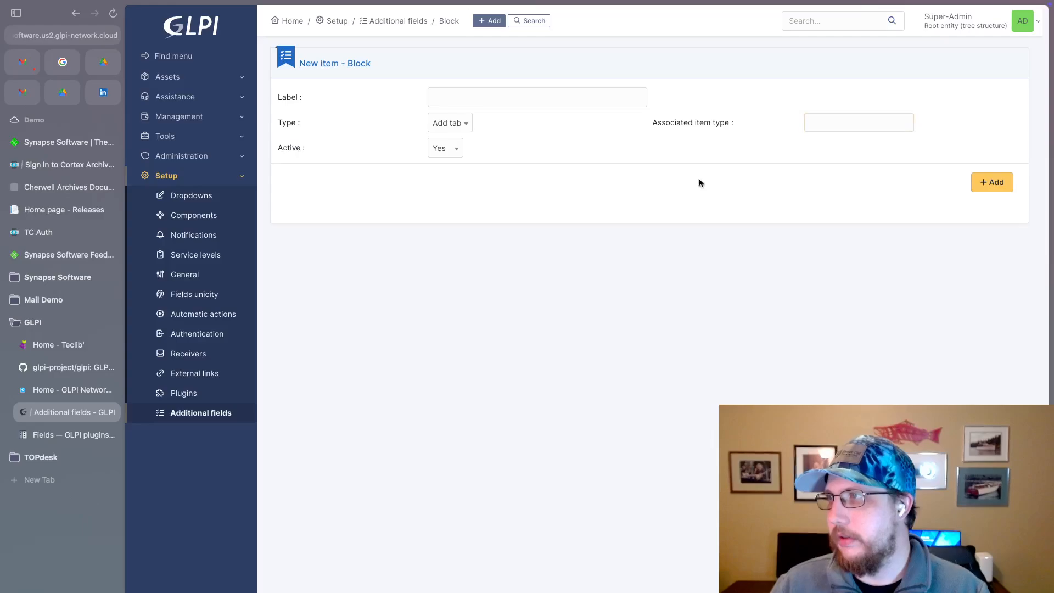
# - Return to the randomquestion block's fields and open the form for adding a new field
pyautogui.click(411, 21)
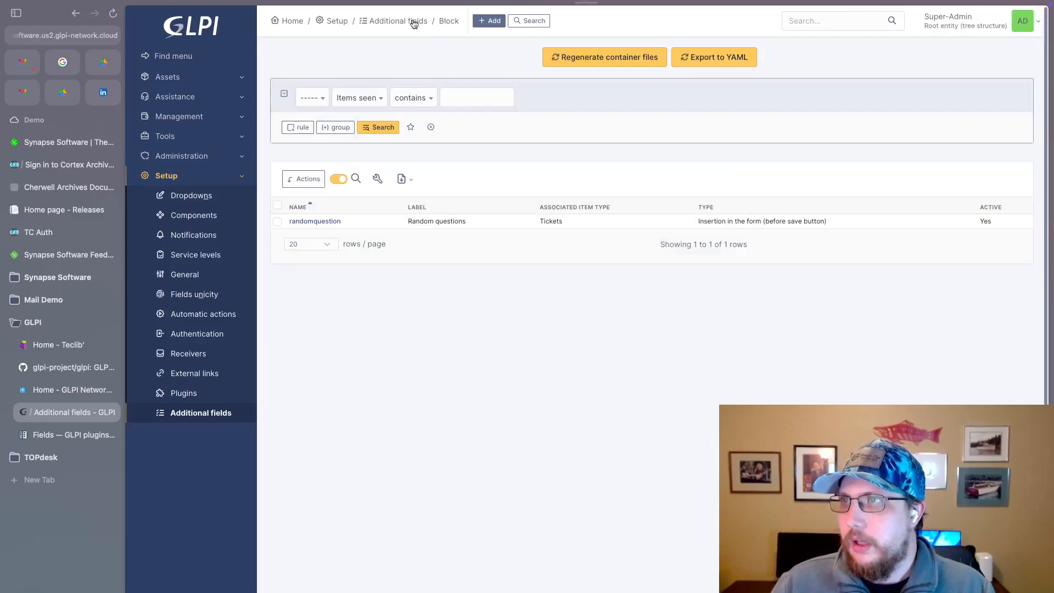
pyautogui.click(314, 221)
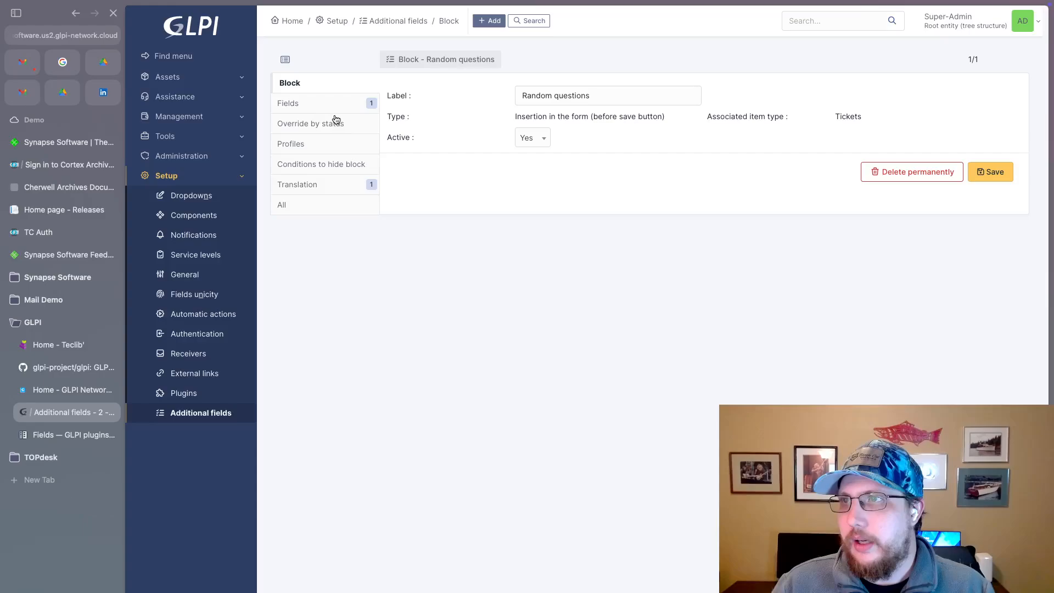
pyautogui.click(354, 104)
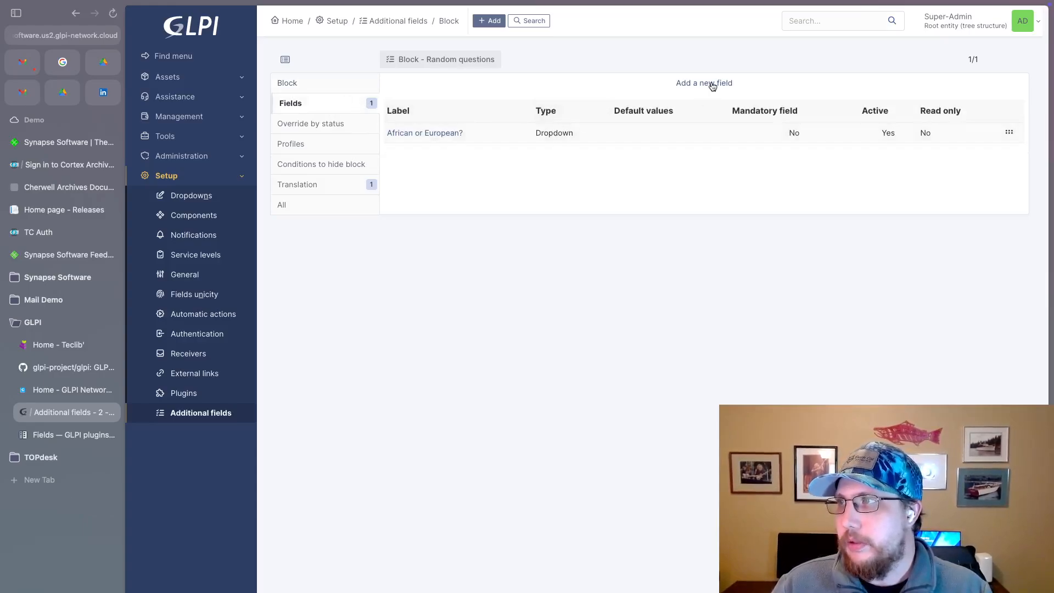
pyautogui.click(707, 82)
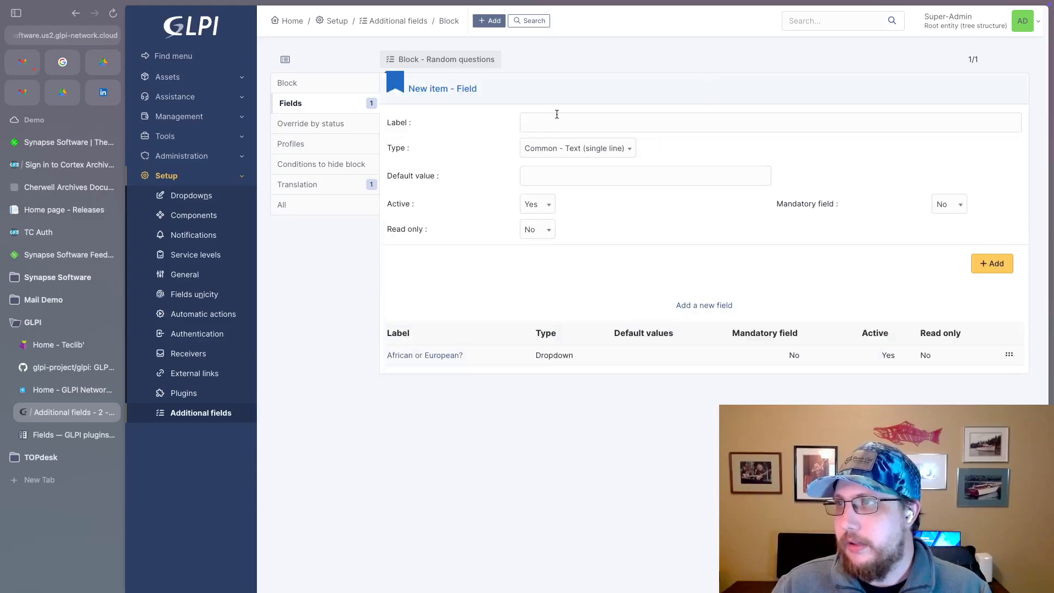
# - Set the new field's type to GLPI item and browse the item types offered as allowed values
pyautogui.click(633, 149)
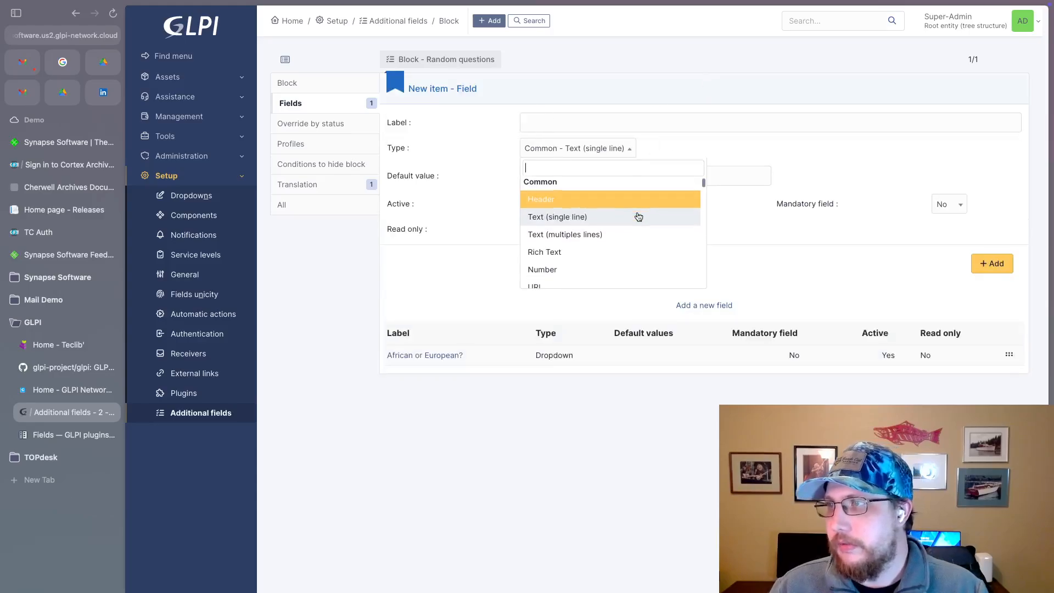
pyautogui.scroll(-3, 640, 230)
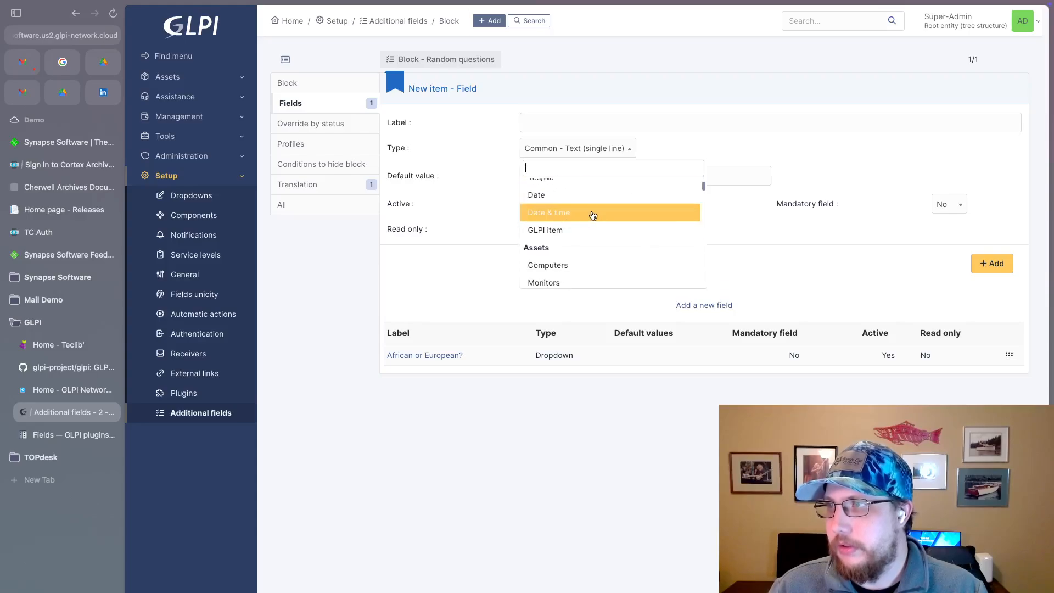
pyautogui.scroll(1, 577, 231)
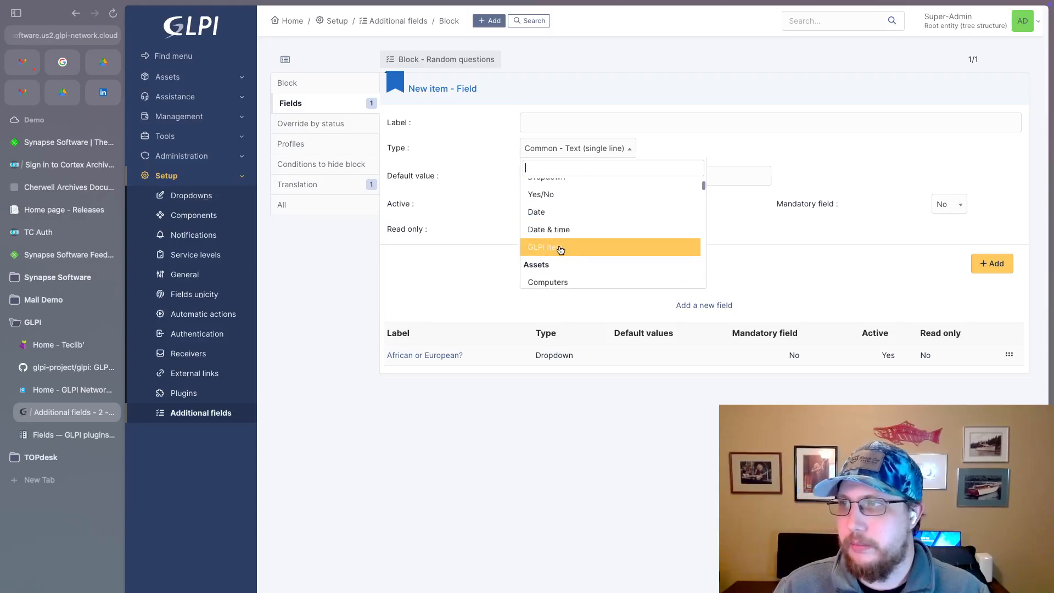
pyautogui.click(561, 250)
pyautogui.click(586, 176)
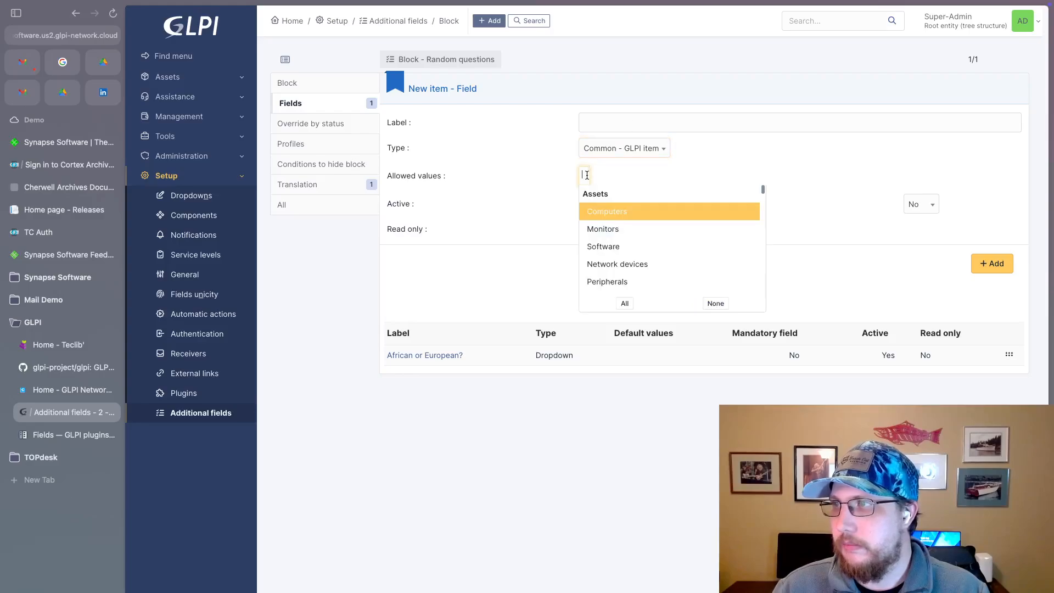
pyautogui.scroll(-8, 633, 245)
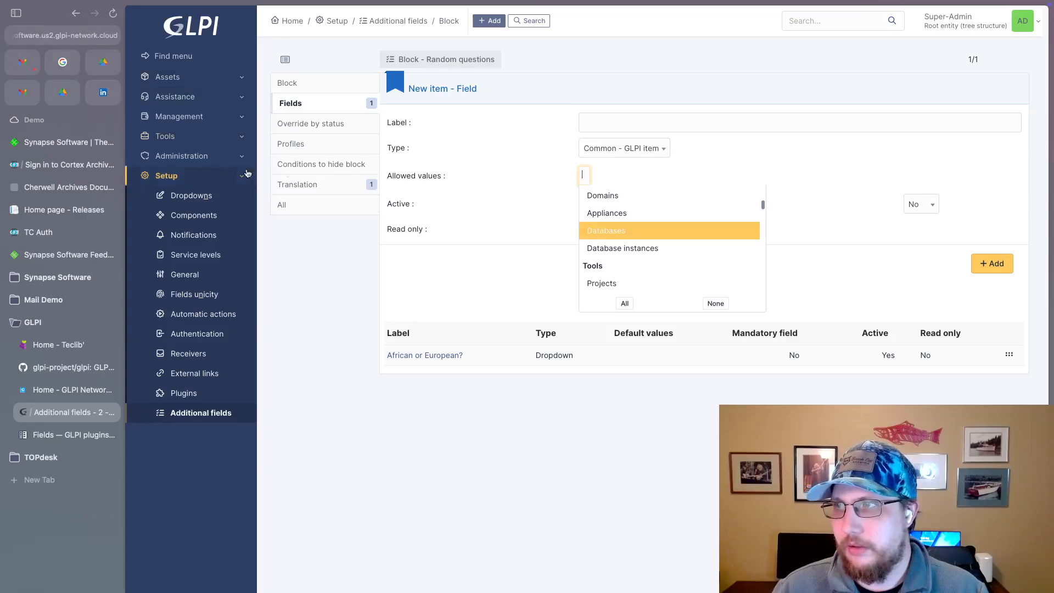
pyautogui.scroll(-1, 621, 231)
pyautogui.scroll(-10, 626, 233)
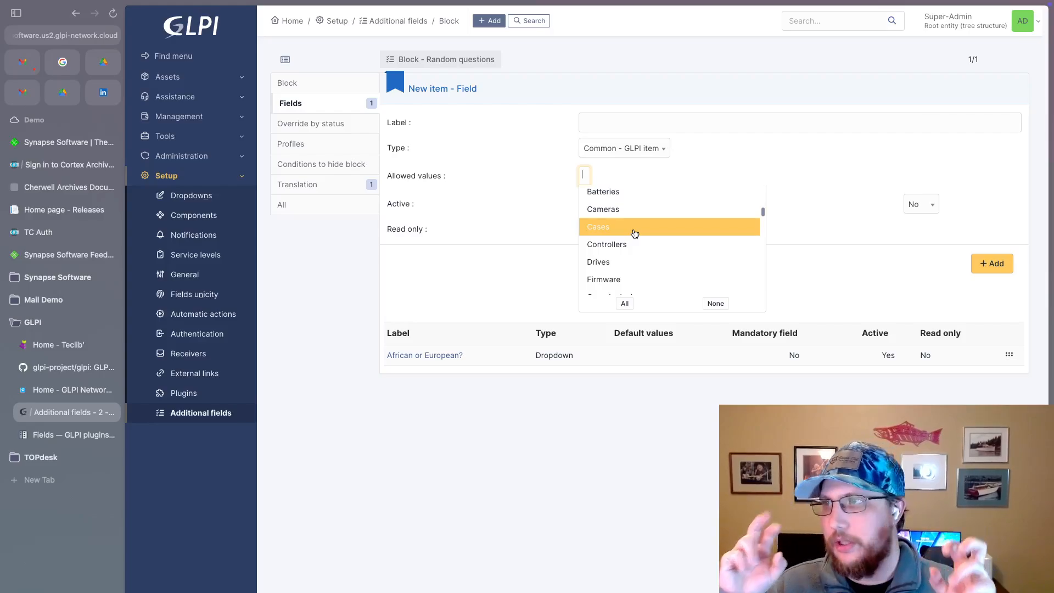
pyautogui.click(706, 164)
# - Browse the available field types and change the new field's type to Assets - Computers
pyautogui.click(655, 152)
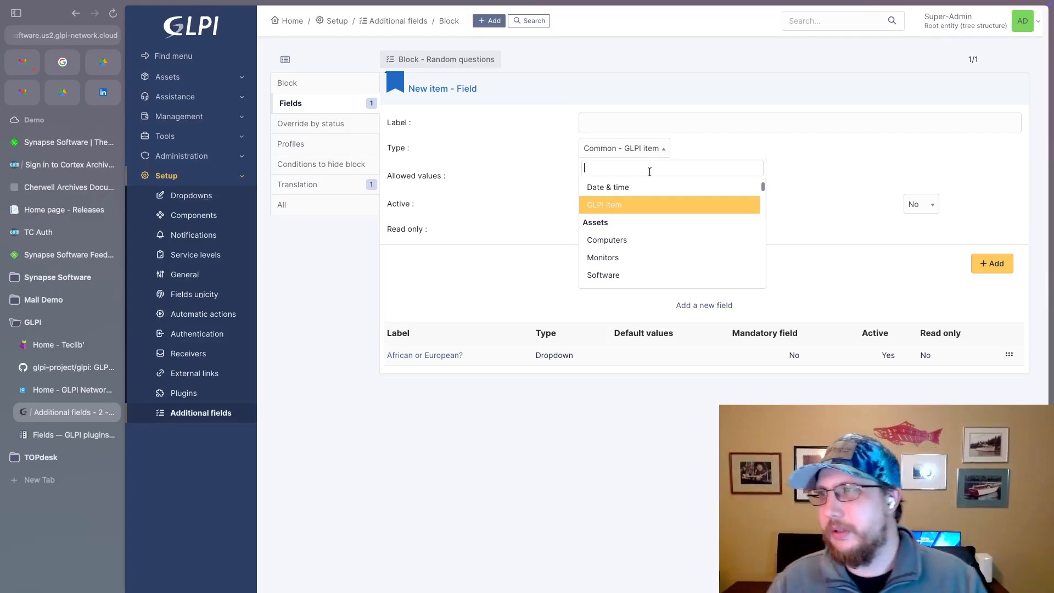
pyautogui.click(653, 150)
pyautogui.click(652, 150)
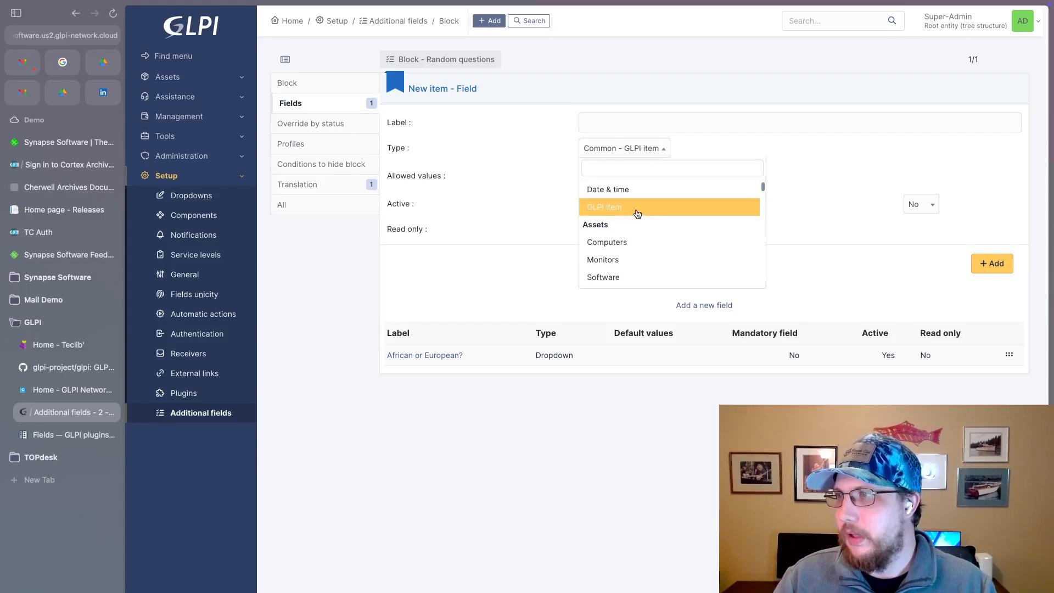
pyautogui.scroll(5, 636, 213)
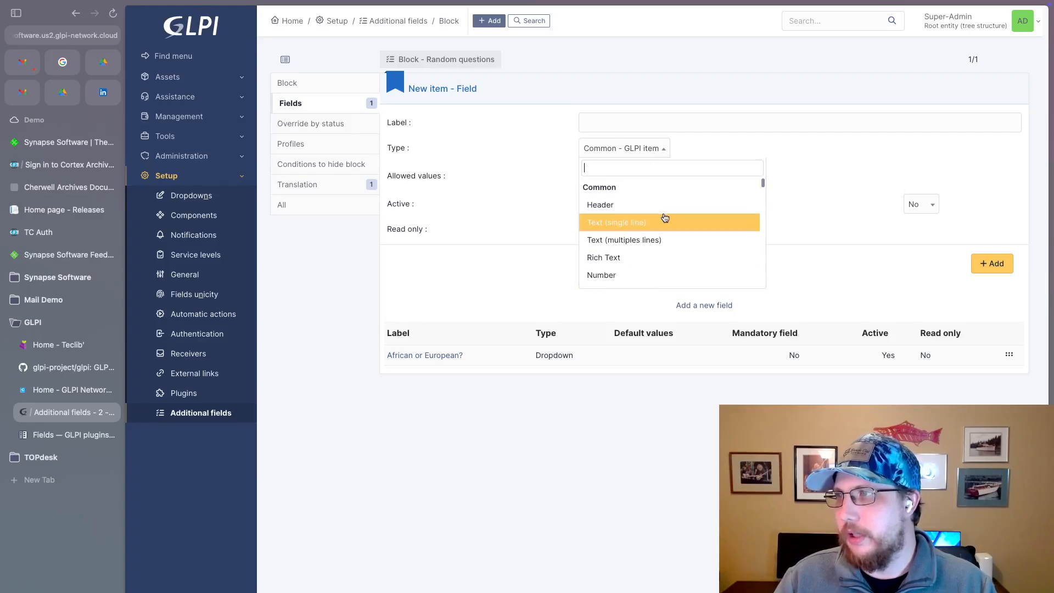
pyautogui.scroll(-3, 632, 231)
pyautogui.scroll(-1, 629, 225)
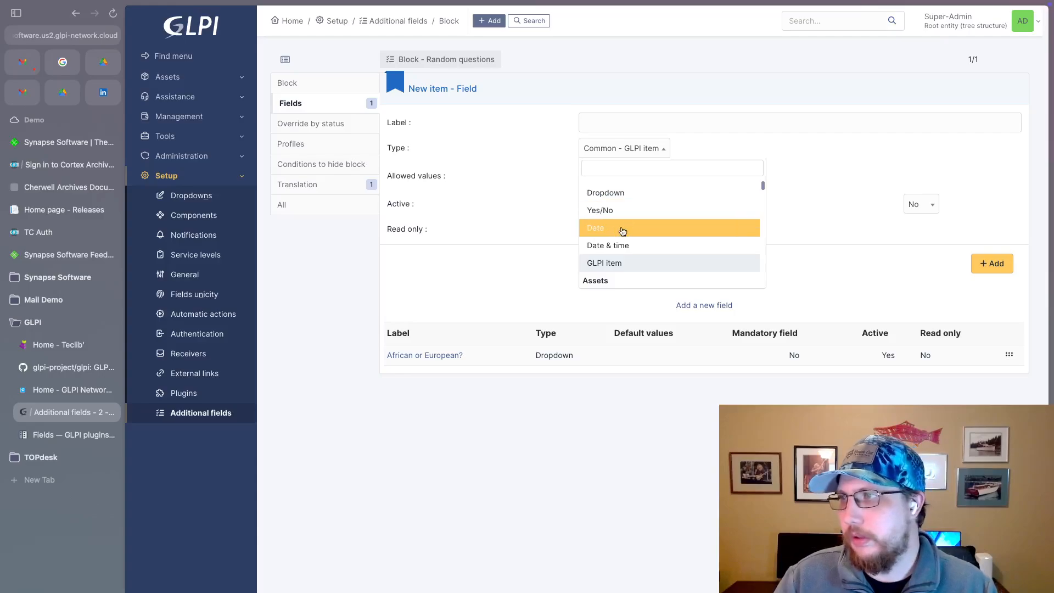
pyautogui.scroll(-1, 642, 233)
pyautogui.scroll(-5, 635, 263)
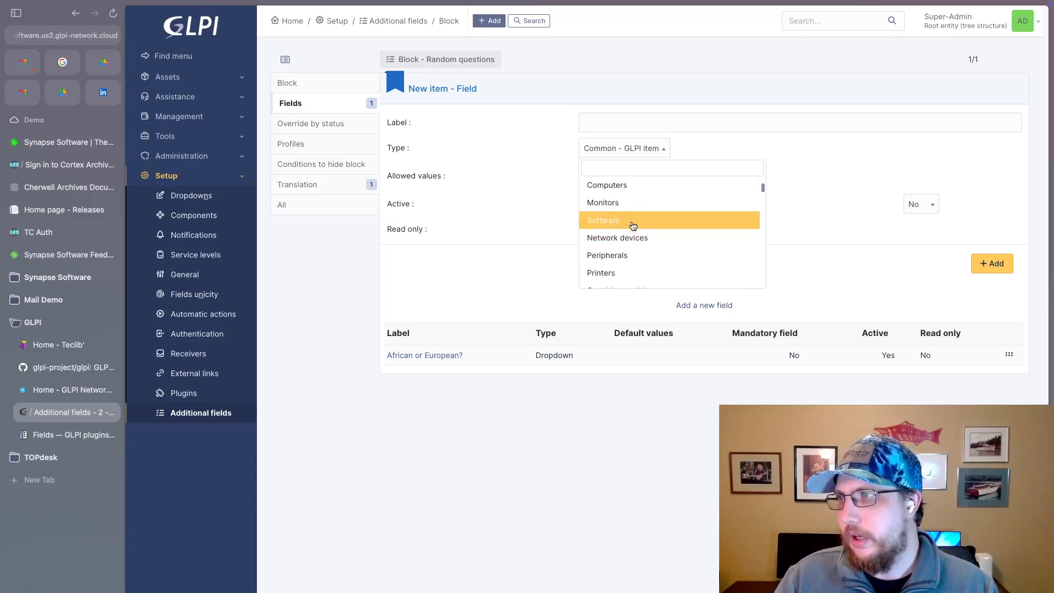
pyautogui.scroll(5, 621, 212)
pyautogui.scroll(-5, 621, 211)
pyautogui.scroll(1, 620, 208)
pyautogui.scroll(1, 620, 208)
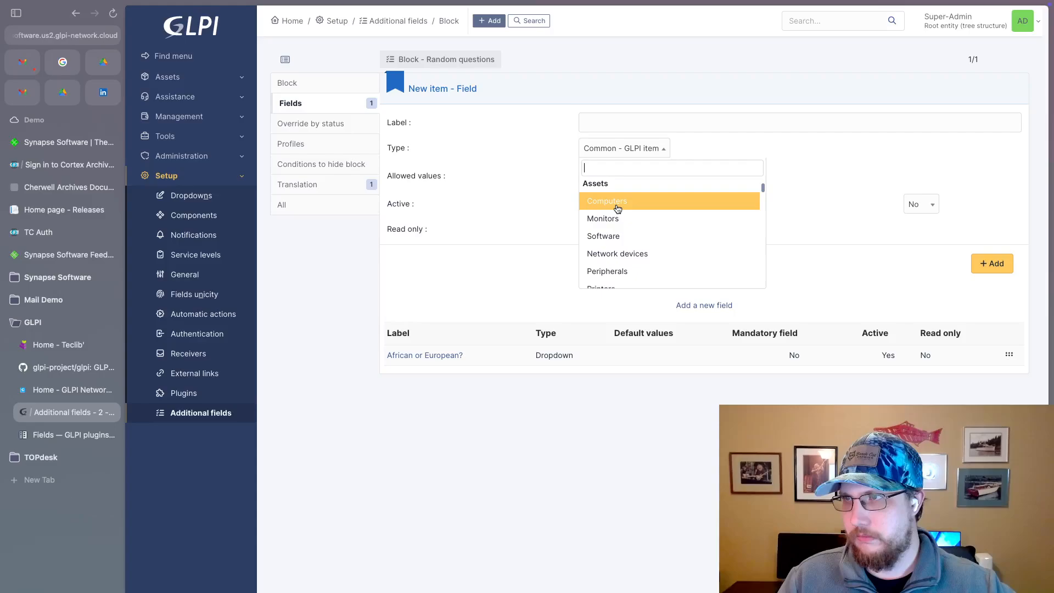
pyautogui.click(619, 208)
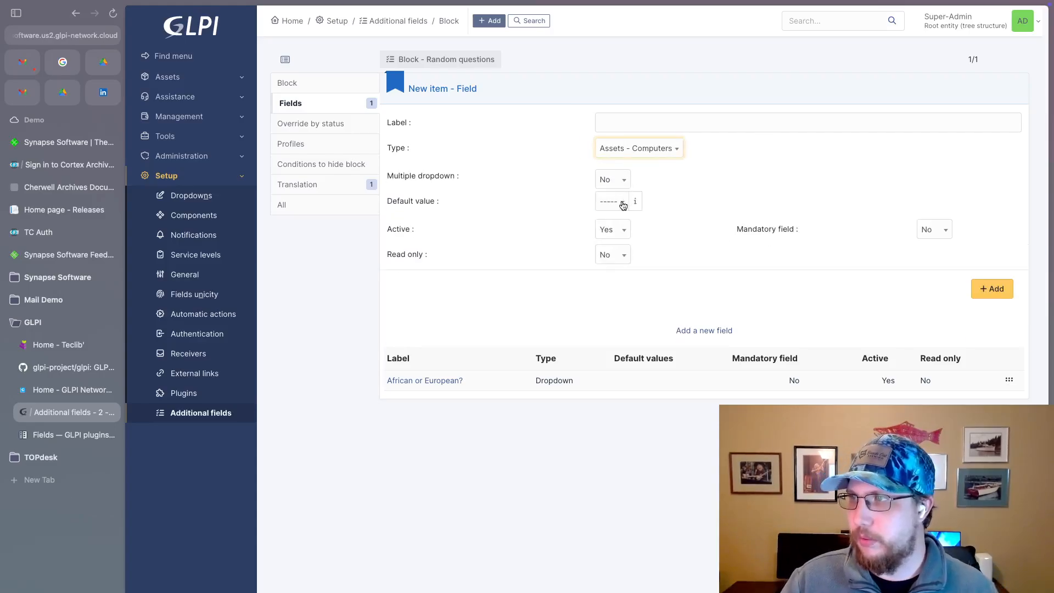
pyautogui.click(659, 149)
pyautogui.scroll(-2, 649, 223)
pyautogui.click(746, 140)
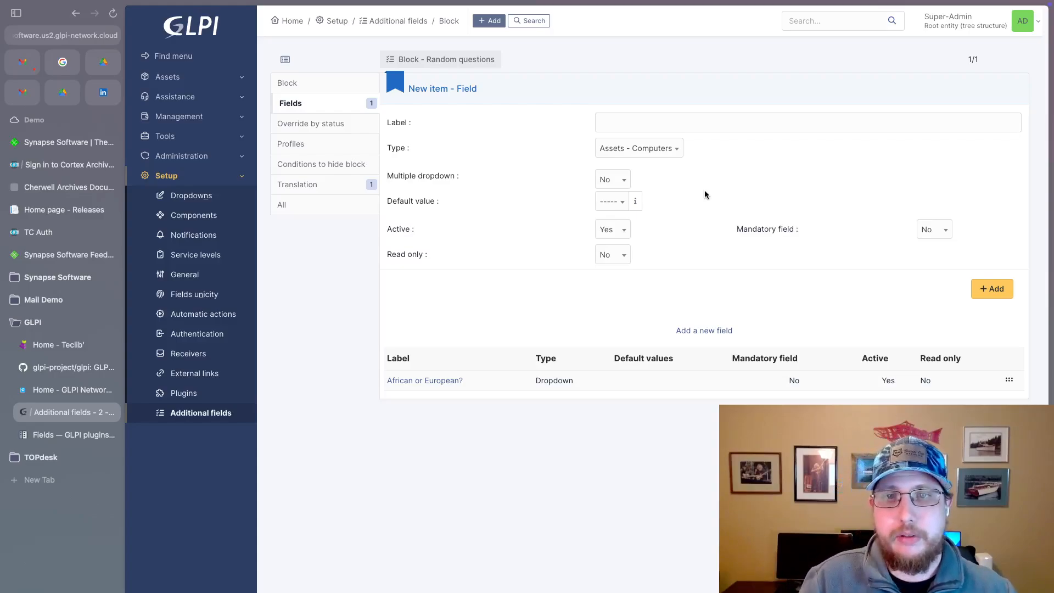
# - Open the ticket creation form in the assistance area
pyautogui.click(190, 102)
pyautogui.click(193, 155)
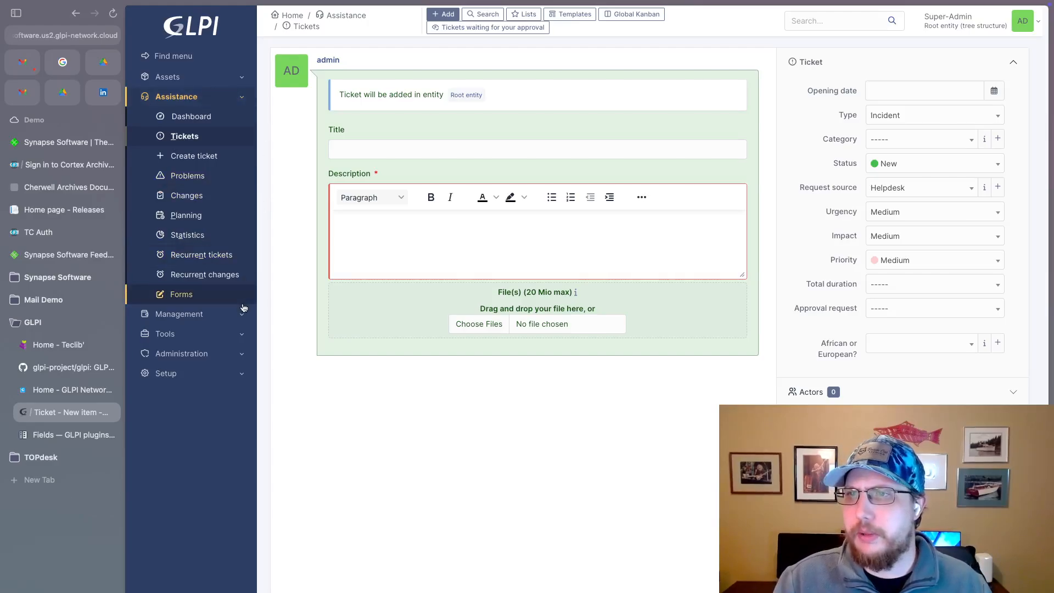
# - Open the existing mail receiver from the receivers list in the setup area
pyautogui.click(202, 357)
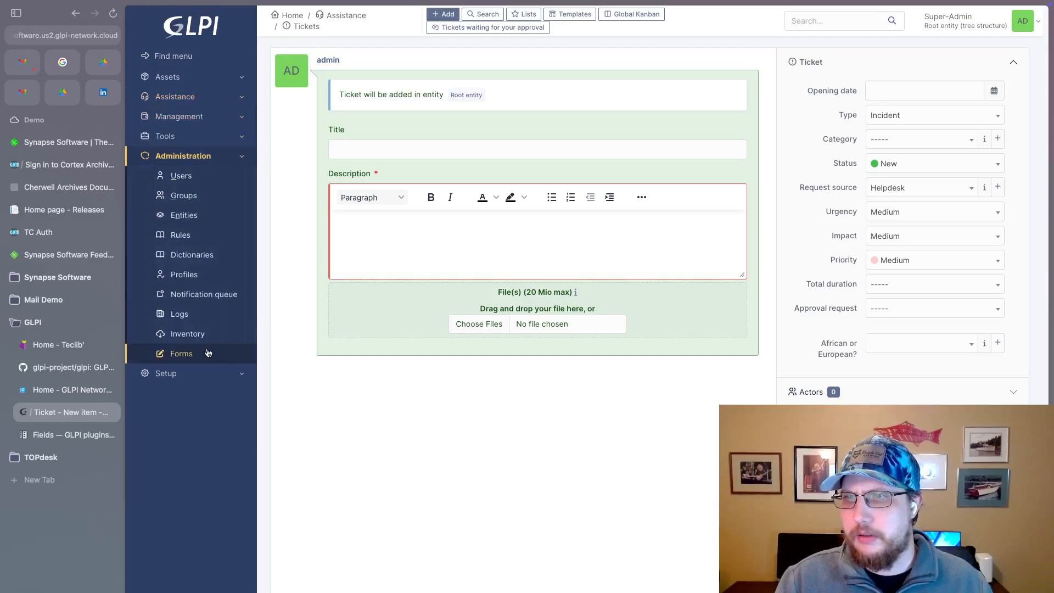
pyautogui.click(208, 374)
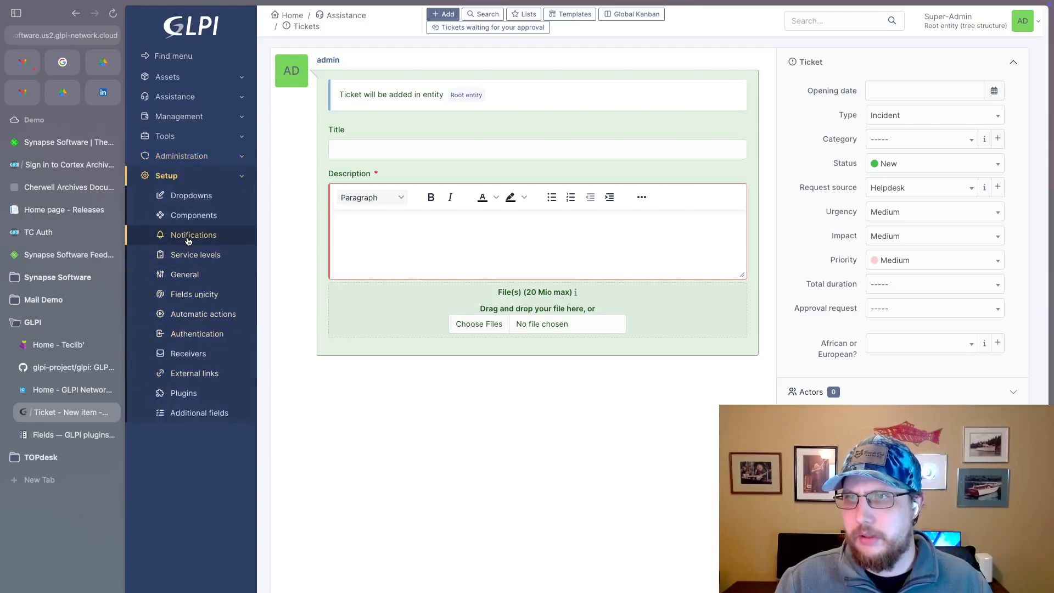
pyautogui.click(188, 354)
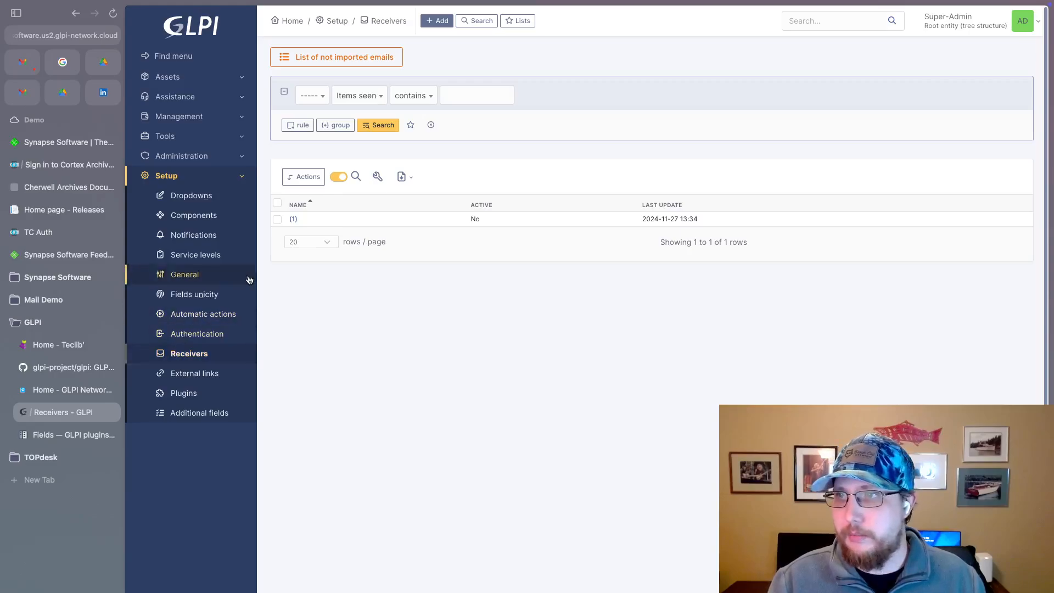
pyautogui.click(295, 219)
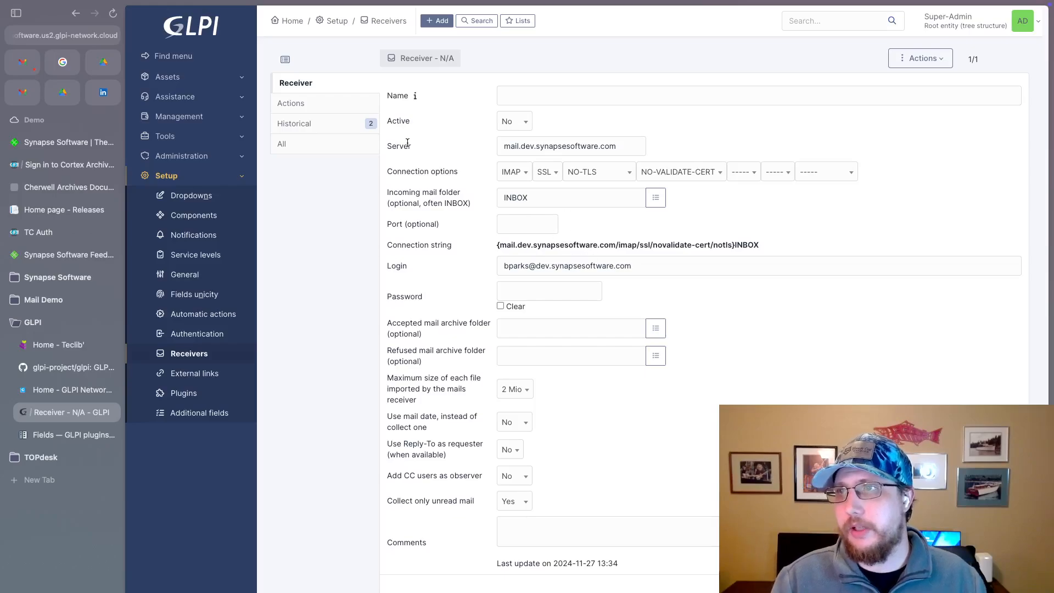
# - Examine the mail receiver's actions and change history, and return to its main connection settings
pyautogui.click(352, 106)
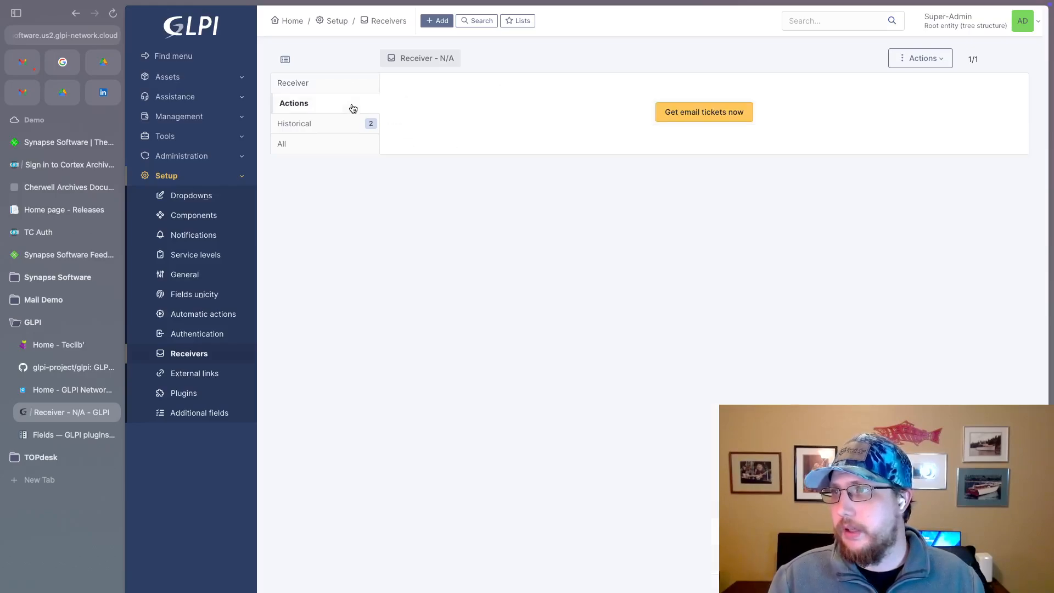
pyautogui.click(330, 123)
pyautogui.click(331, 105)
pyautogui.click(348, 123)
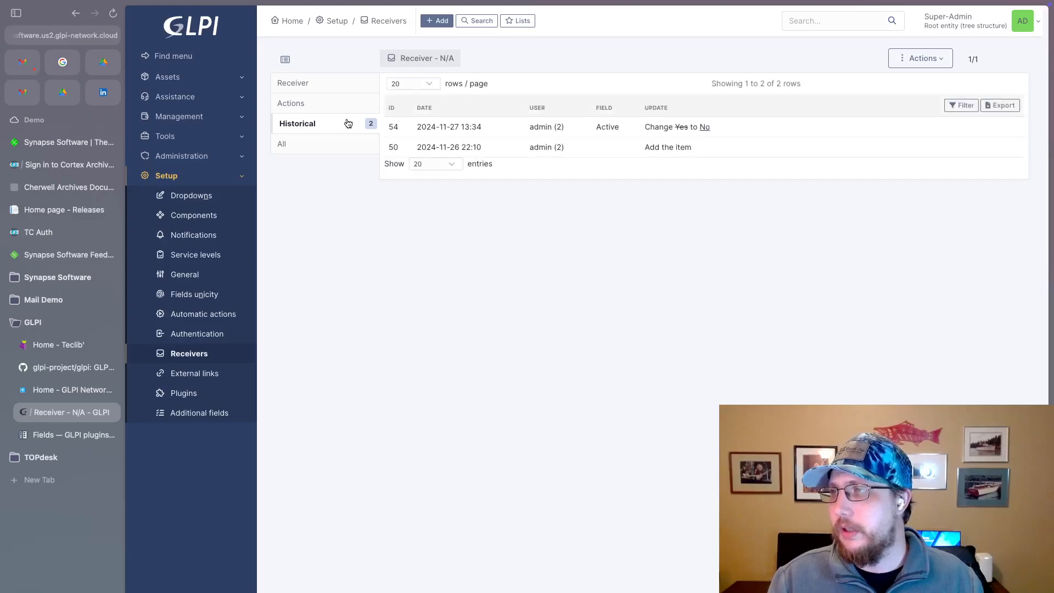
pyautogui.click(322, 85)
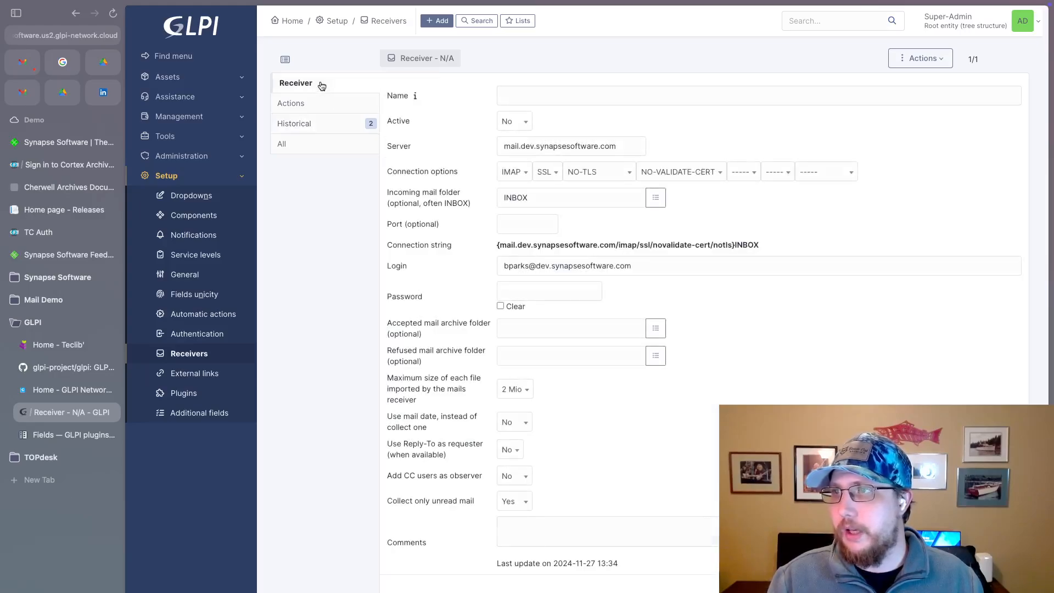
# - Open the ticket titled Test from the assistance ticket list
pyautogui.click(189, 83)
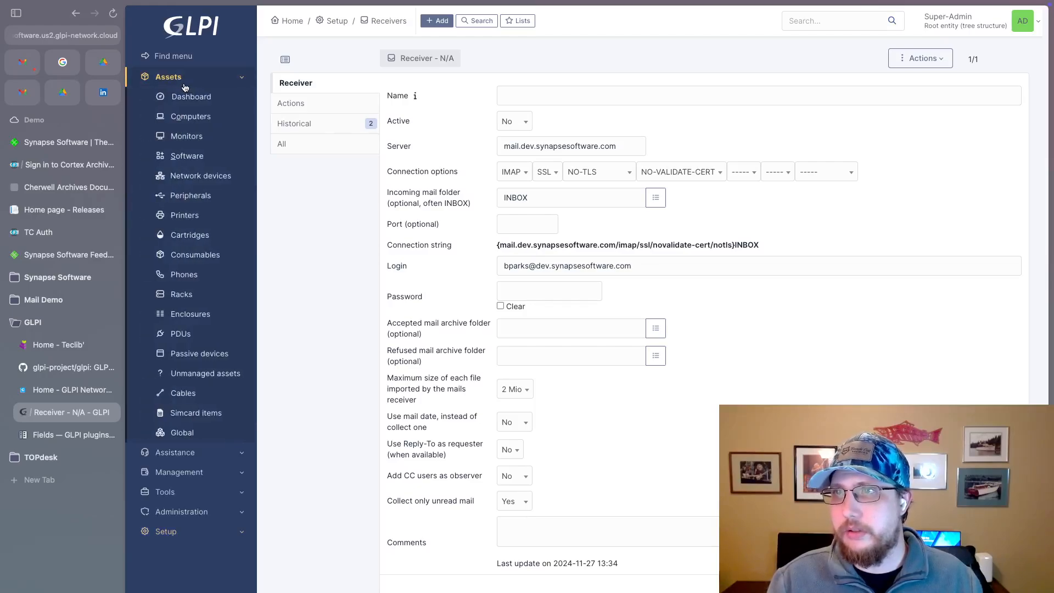
pyautogui.click(190, 82)
pyautogui.click(192, 98)
pyautogui.click(192, 136)
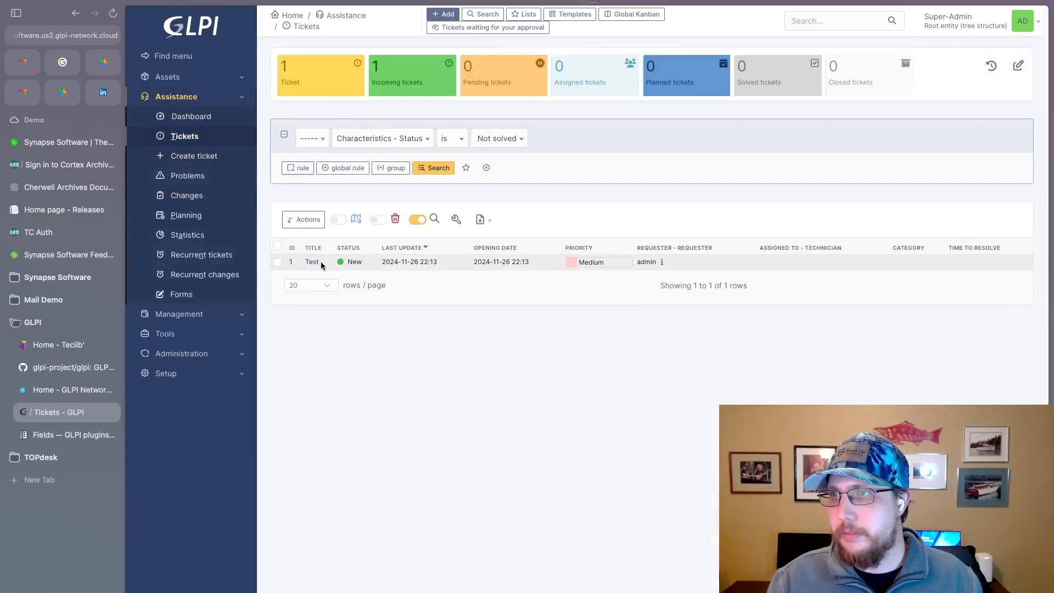
pyautogui.click(313, 263)
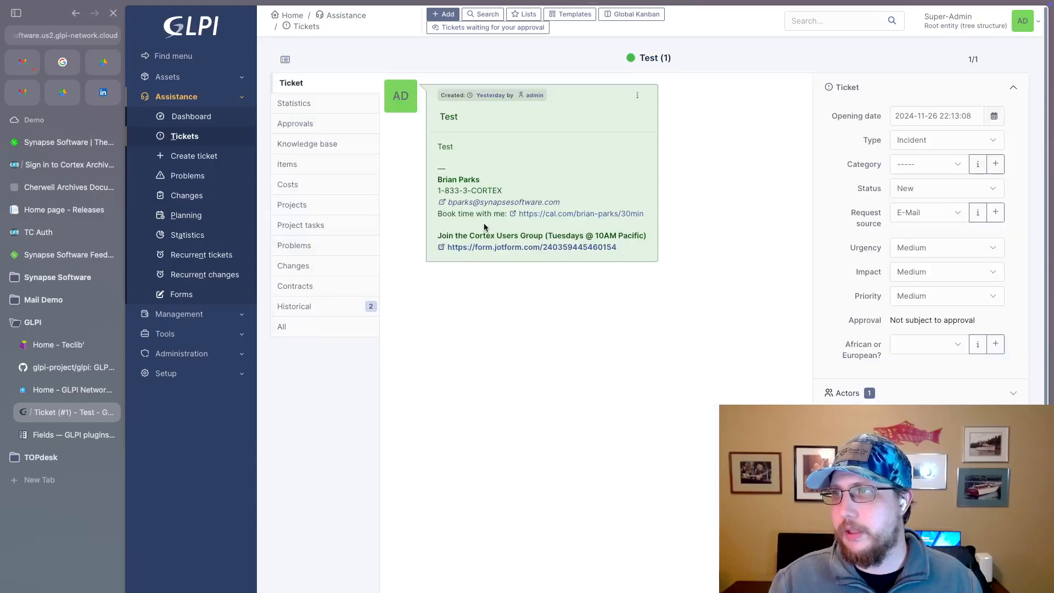